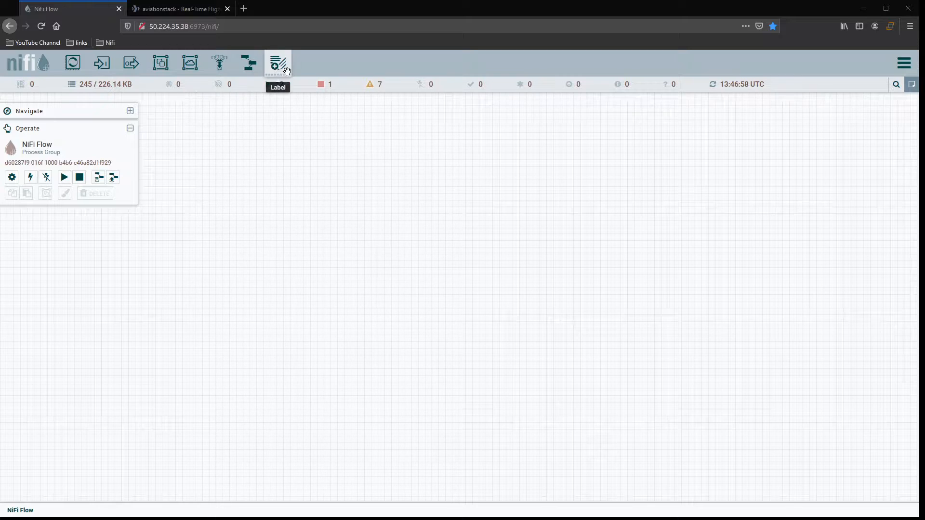
Add a process group named Aviation Data to the canvas and open it.
drag(160, 63, 277, 255)
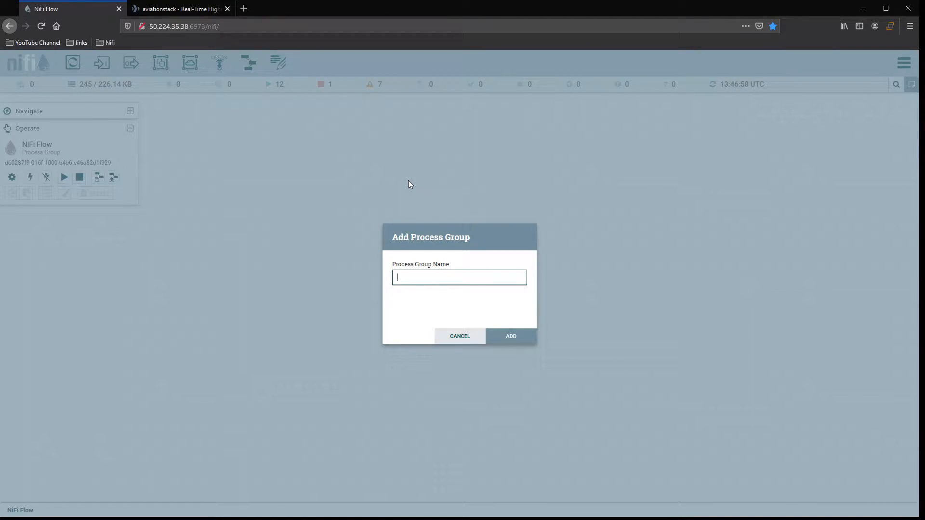
text(Aviation Data)
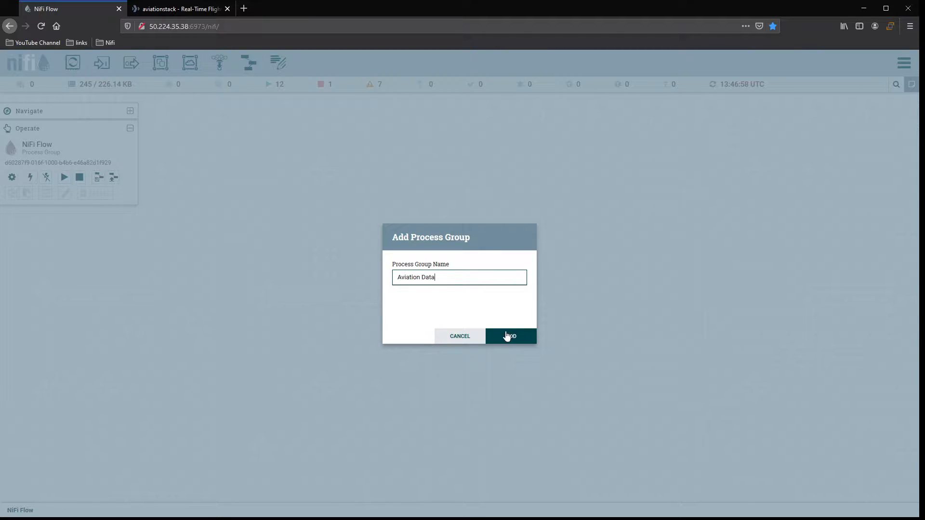
click(508, 337)
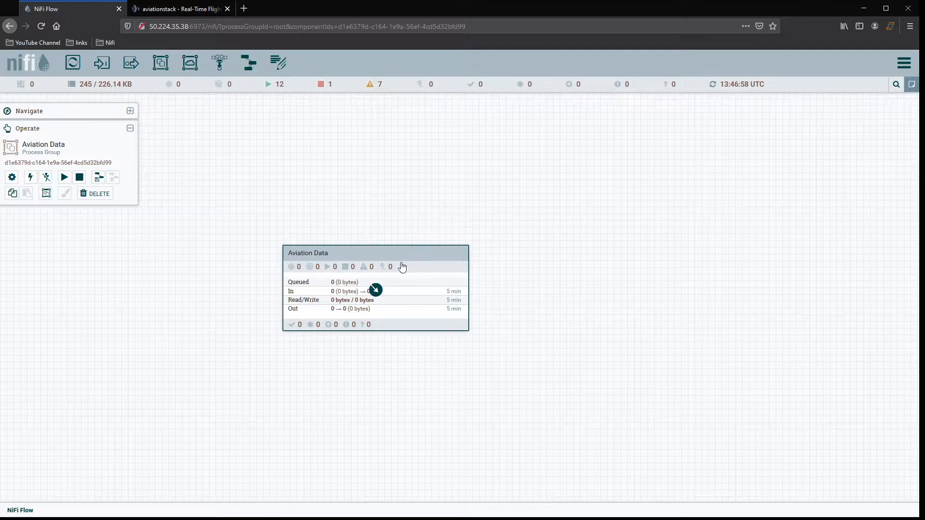
double_click(427, 258)
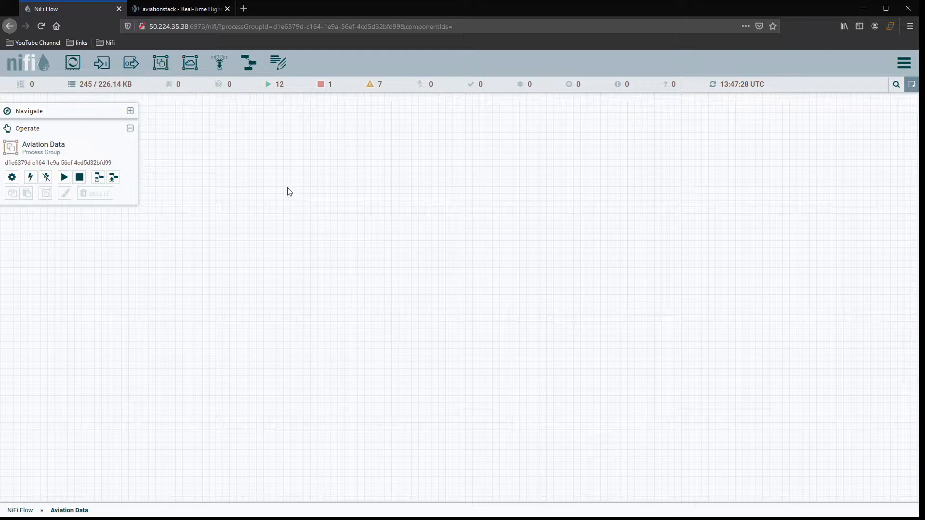
Switch to the aviationstack tab and review the features of the Free plan on the pricing page.
click(193, 11)
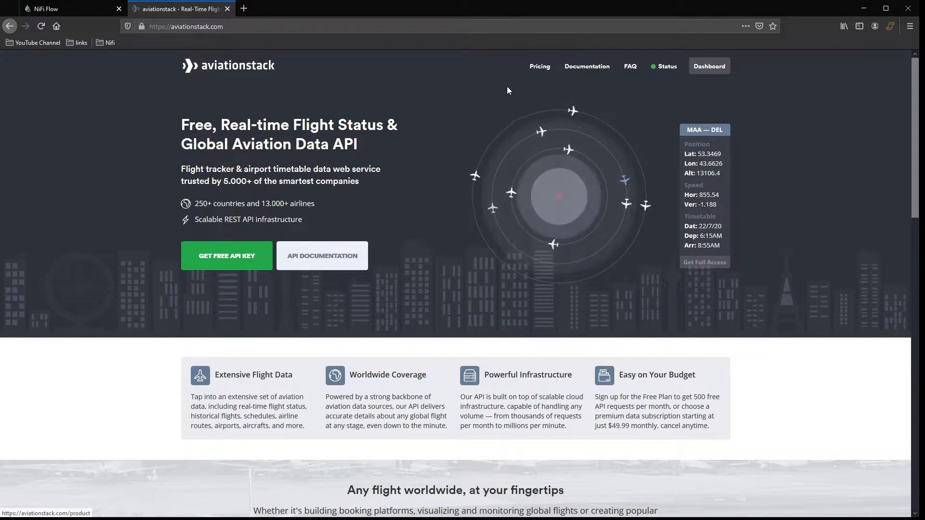
click(539, 66)
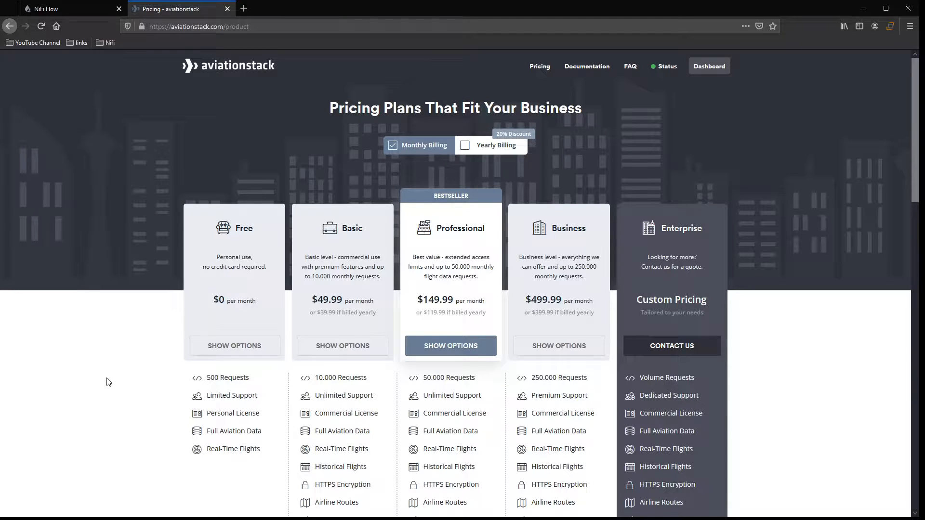
drag(209, 431, 262, 430)
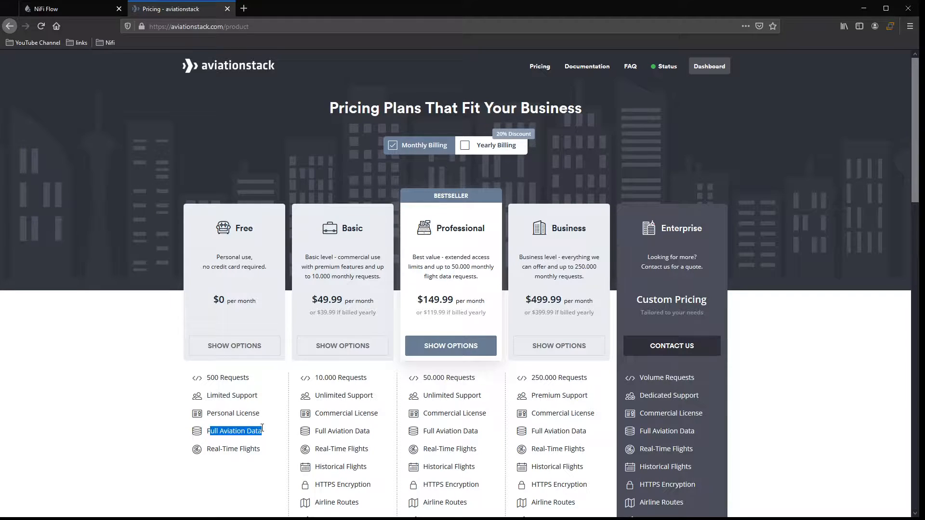
drag(215, 449, 273, 448)
click(236, 453)
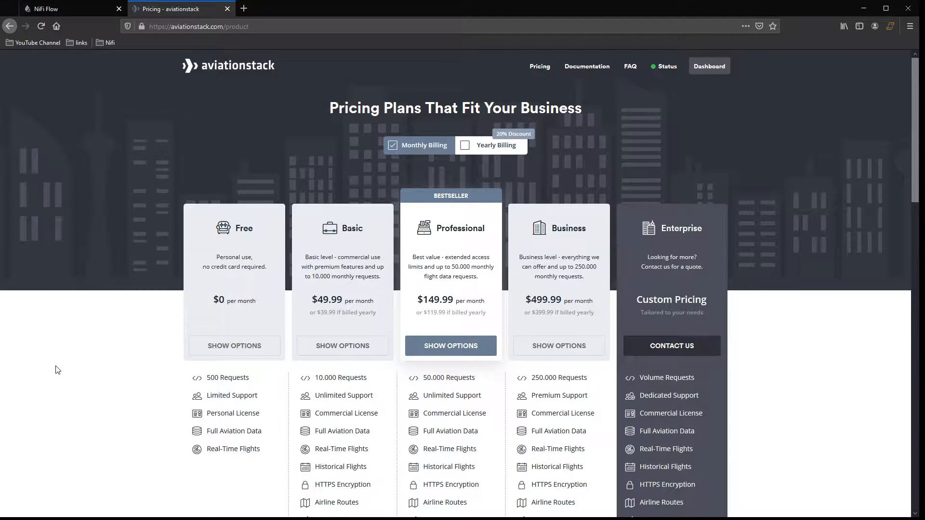
Back in the flow, add an InvokeHTTP processor inside the group and reposition it on the canvas.
click(77, 8)
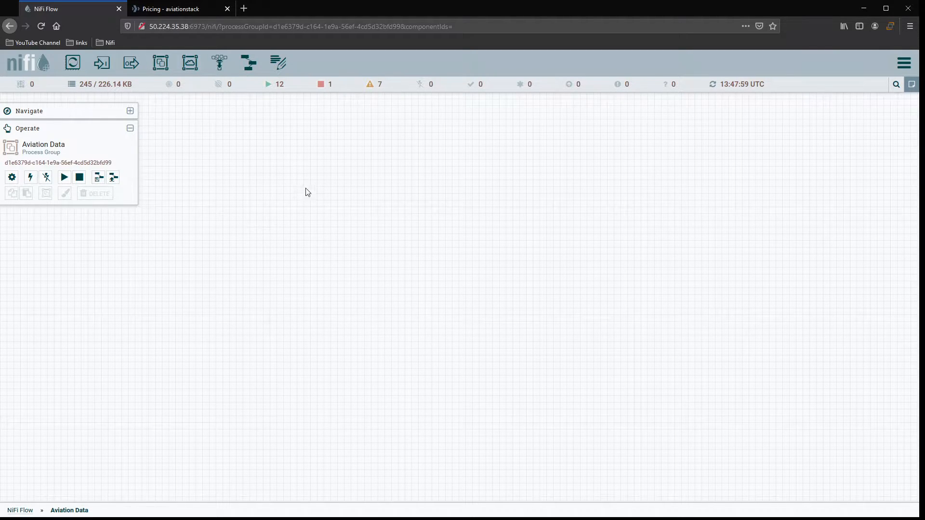
drag(73, 64, 443, 237)
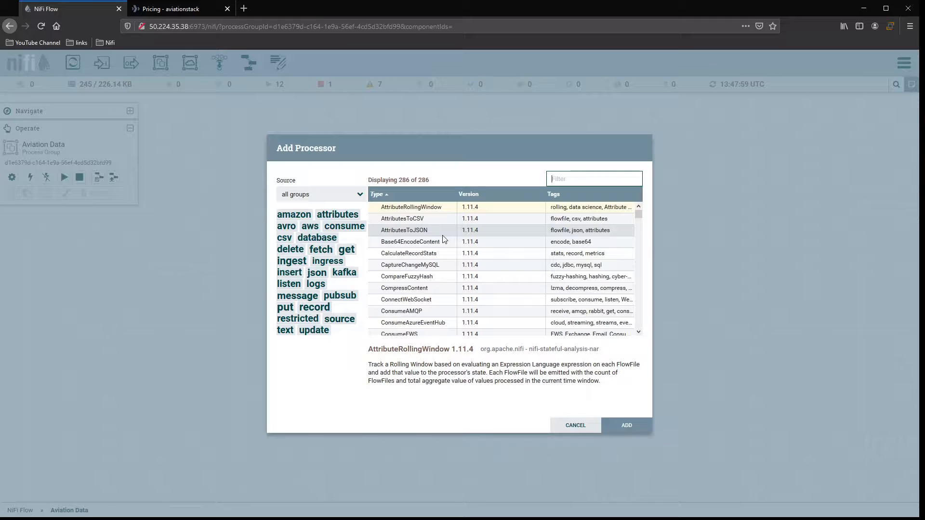
text(i)
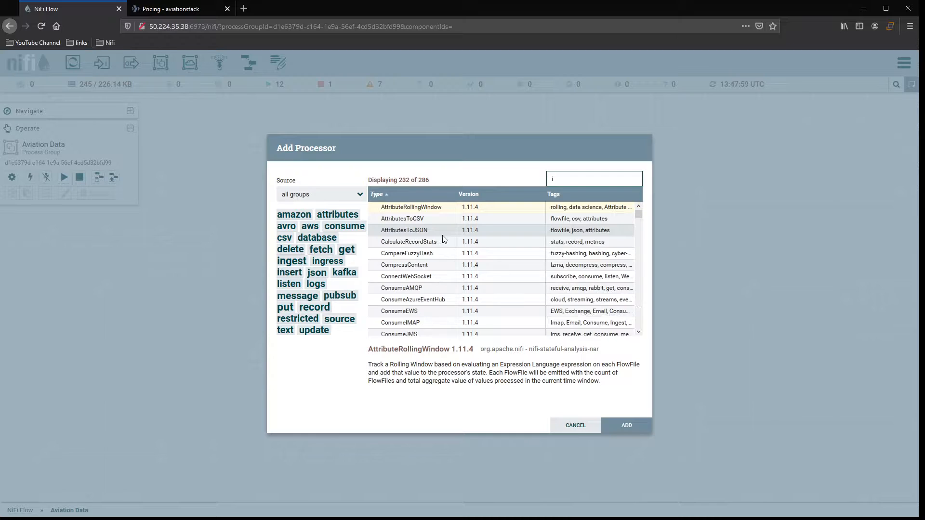
text(nvoke)
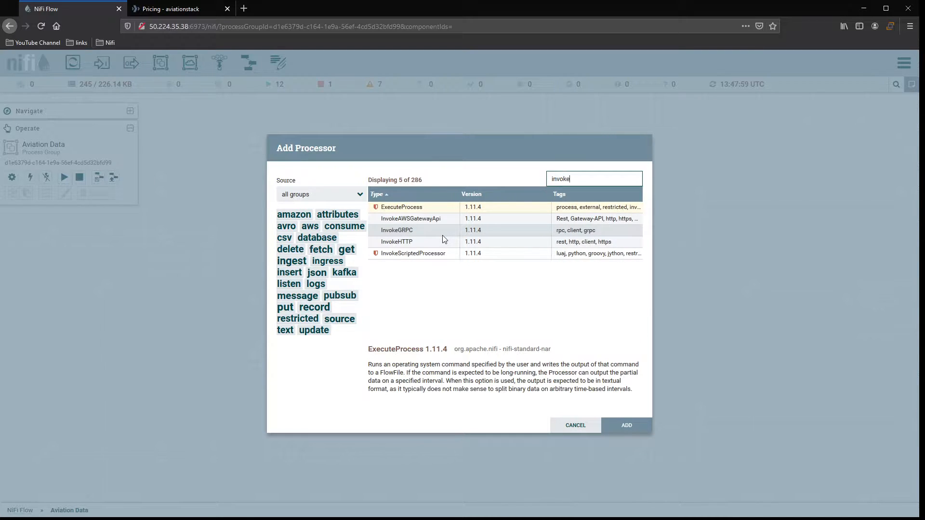
click(430, 243)
double_click(430, 246)
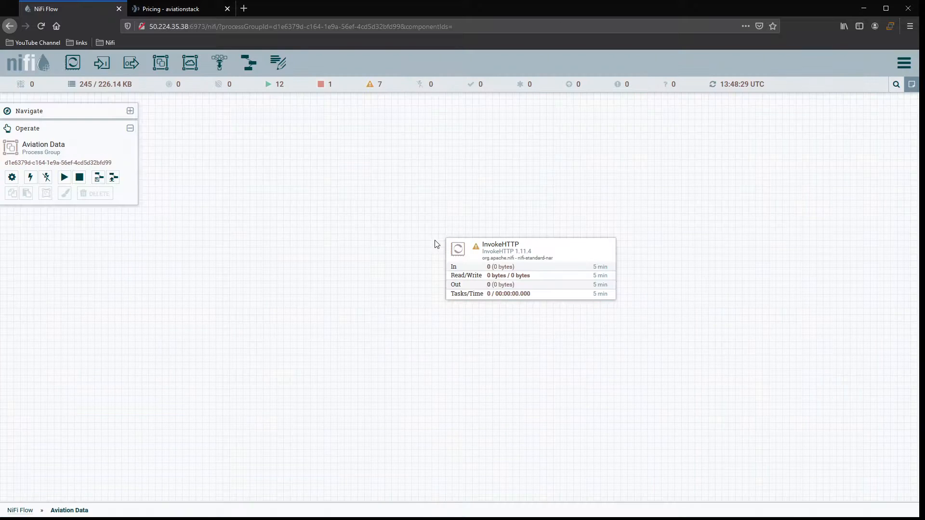
drag(572, 252, 485, 209)
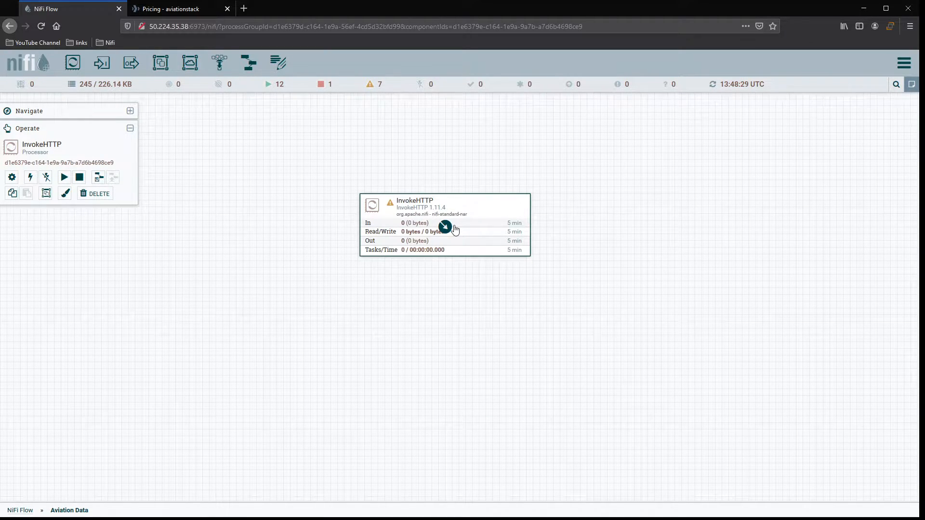
drag(484, 202, 469, 256)
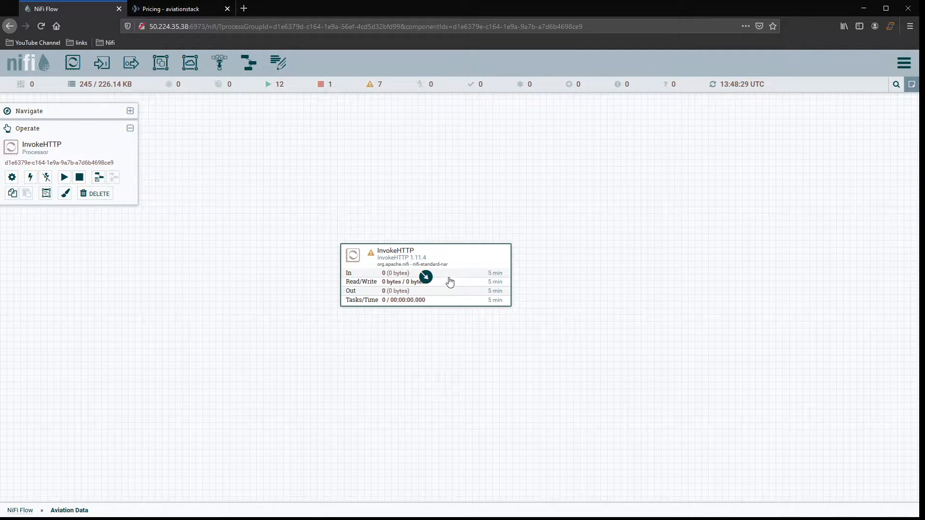
Add a GenerateFlowFile processor above the InvokeHTTP processor.
drag(72, 62, 436, 183)
text(genera)
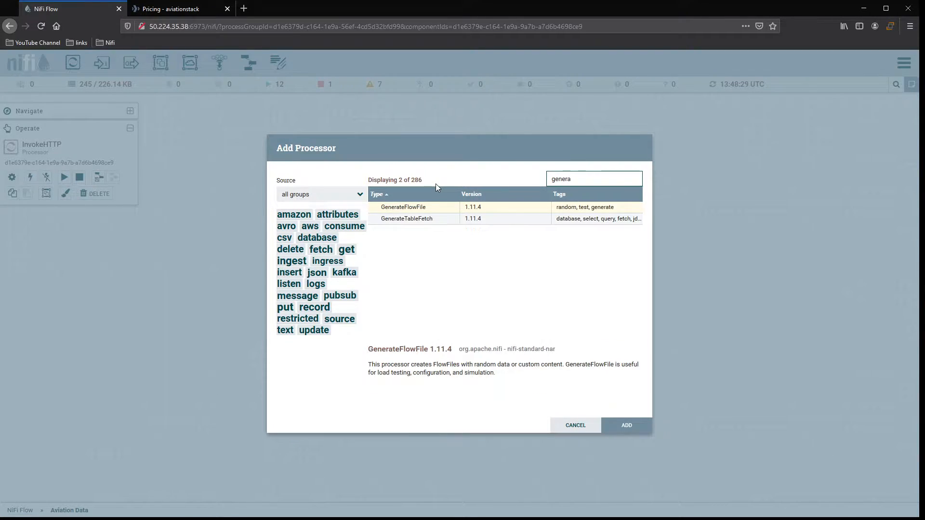
double_click(440, 210)
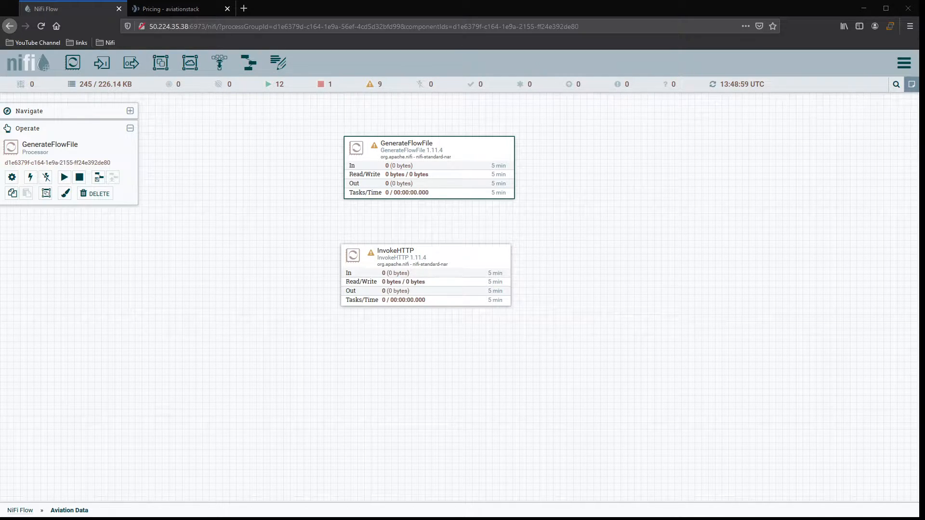
Open the aviationstack API documentation and examine the access key example request URL.
click(197, 10)
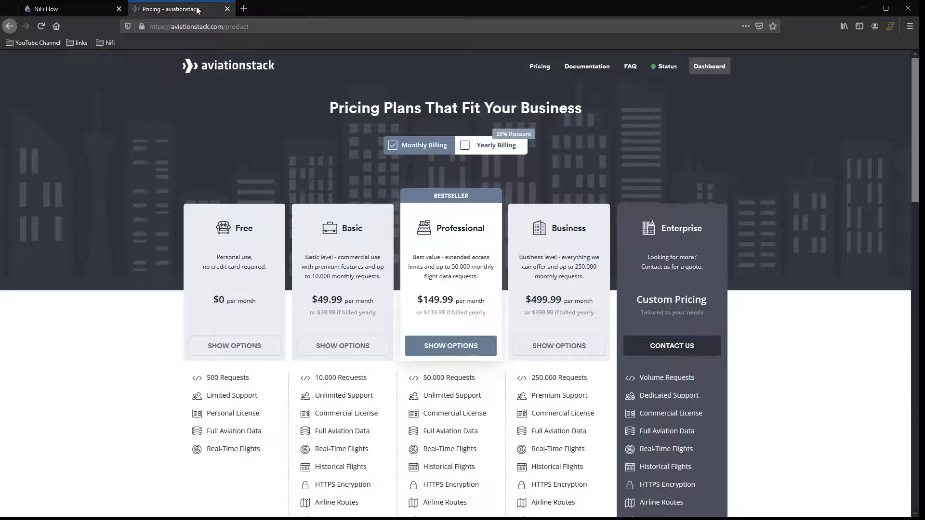
click(587, 66)
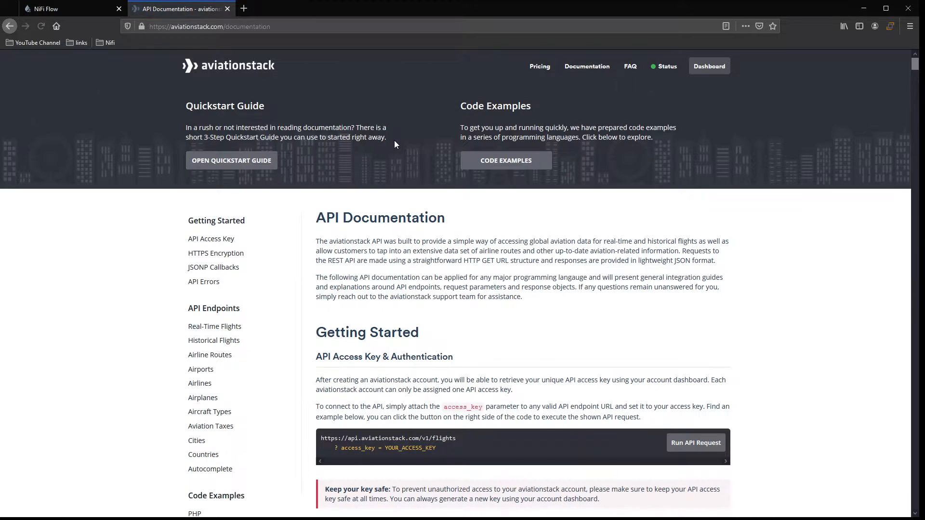
scroll(130, 338, down, 2)
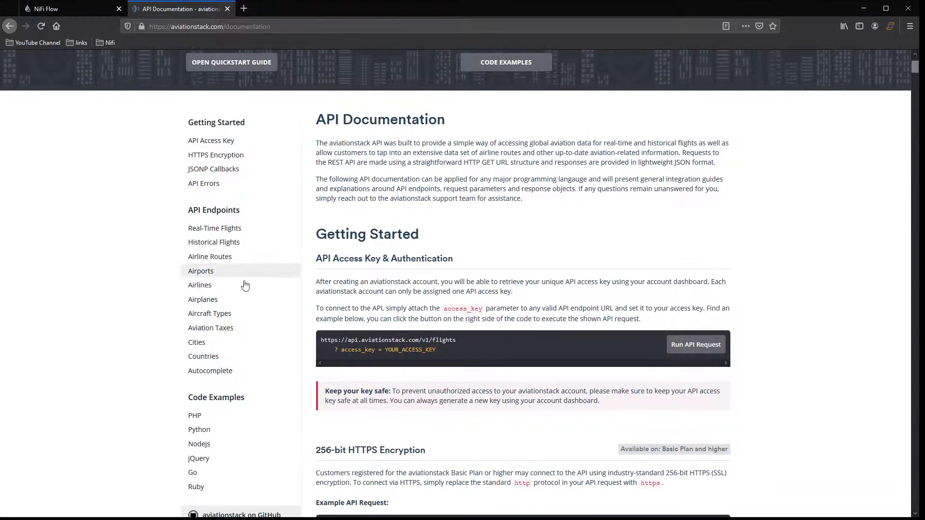
scroll(482, 272, down, 1)
scroll(488, 273, down, 1)
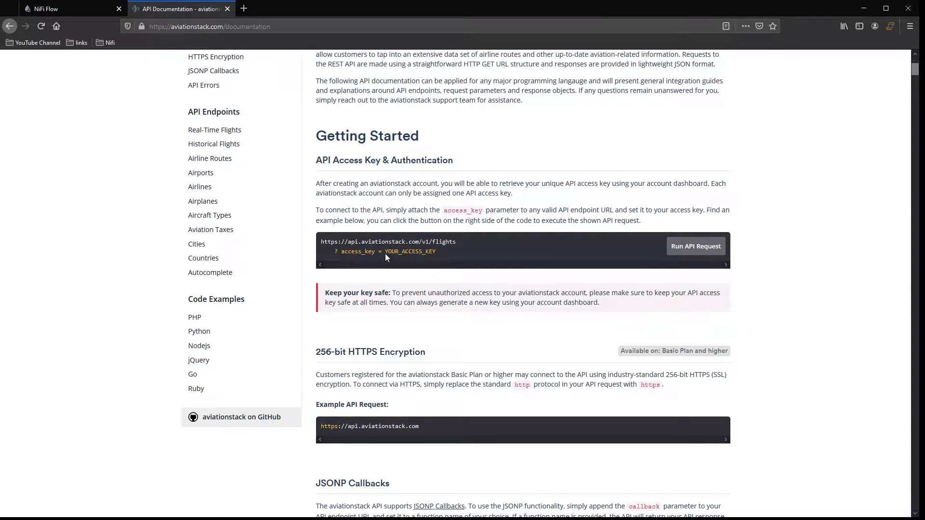
drag(321, 241, 457, 247)
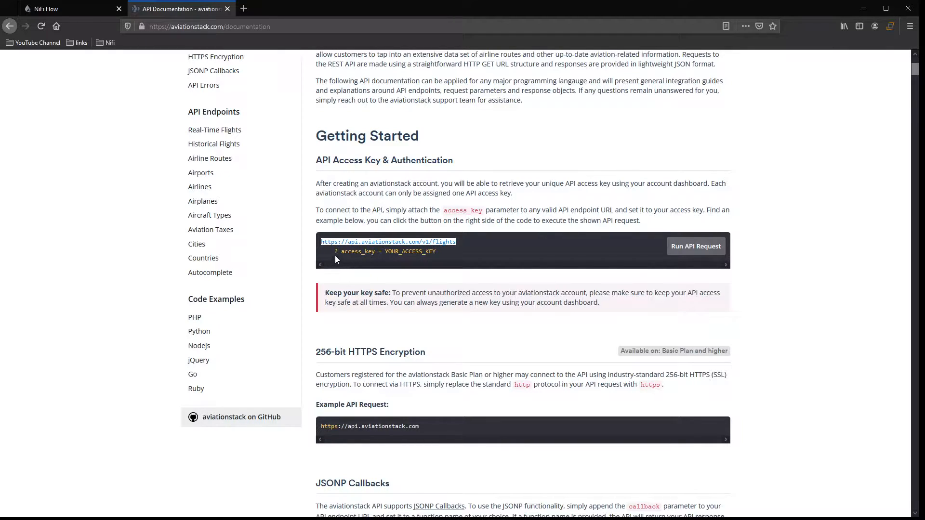
click(464, 245)
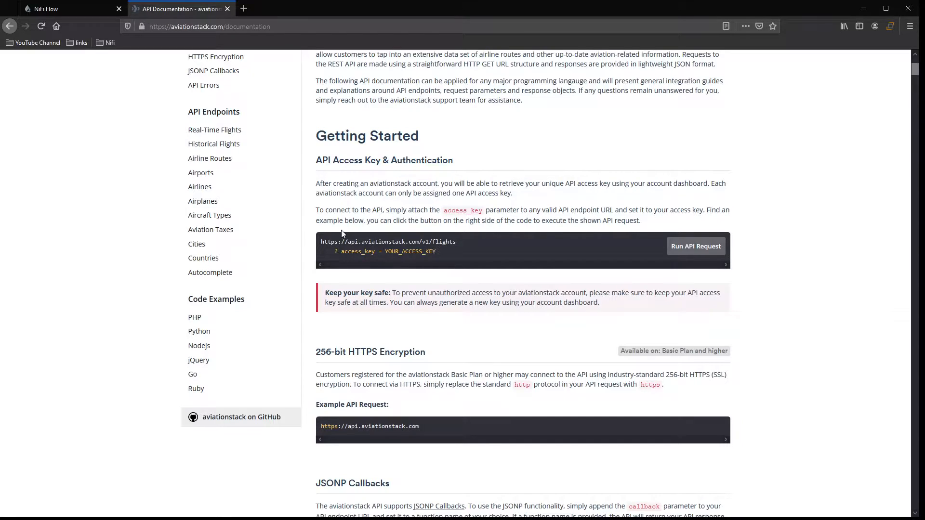
scroll(246, 250, up, 3)
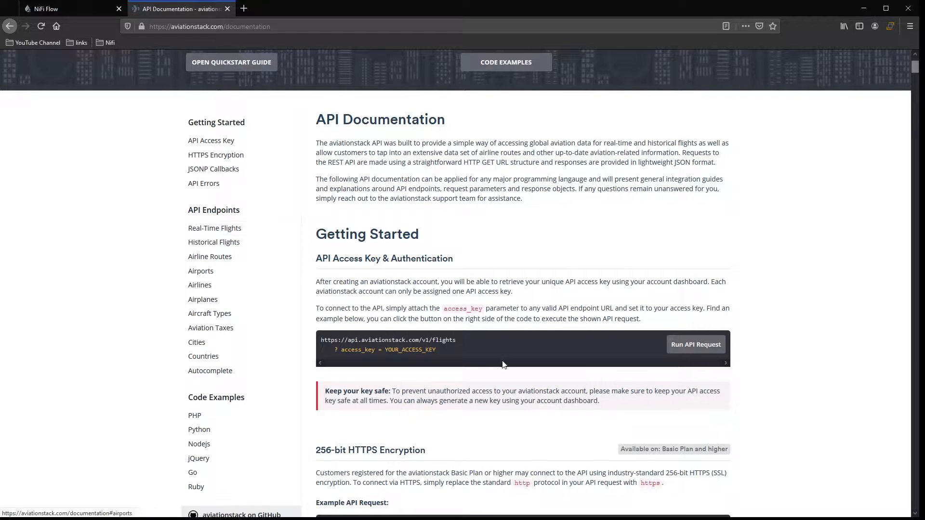
Examine the flights endpoint in the example request and the HTTPS and JSONP callback sections.
drag(433, 341, 453, 341)
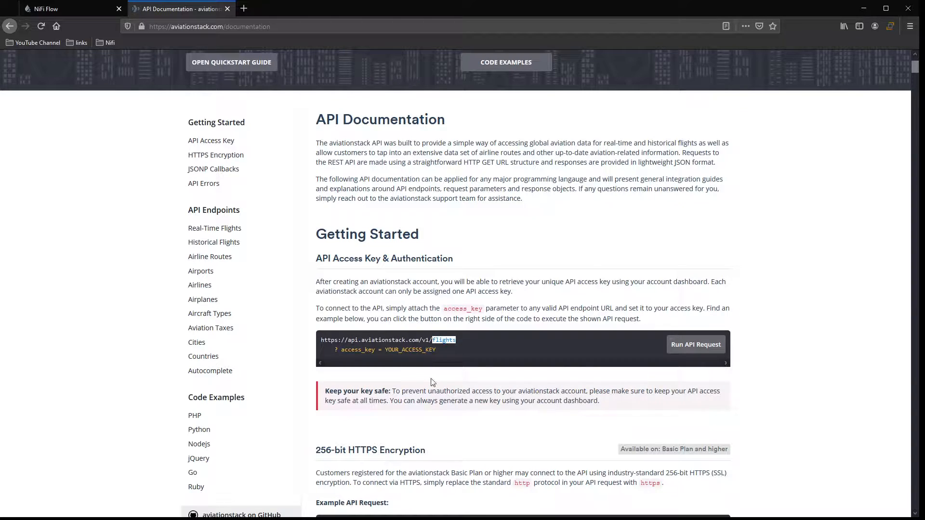
scroll(433, 382, down, 2)
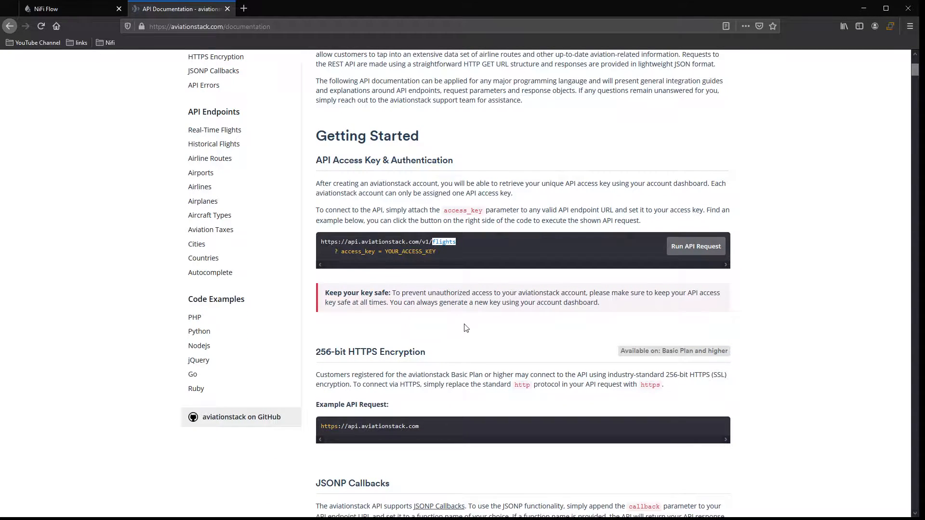
scroll(471, 331, down, 4)
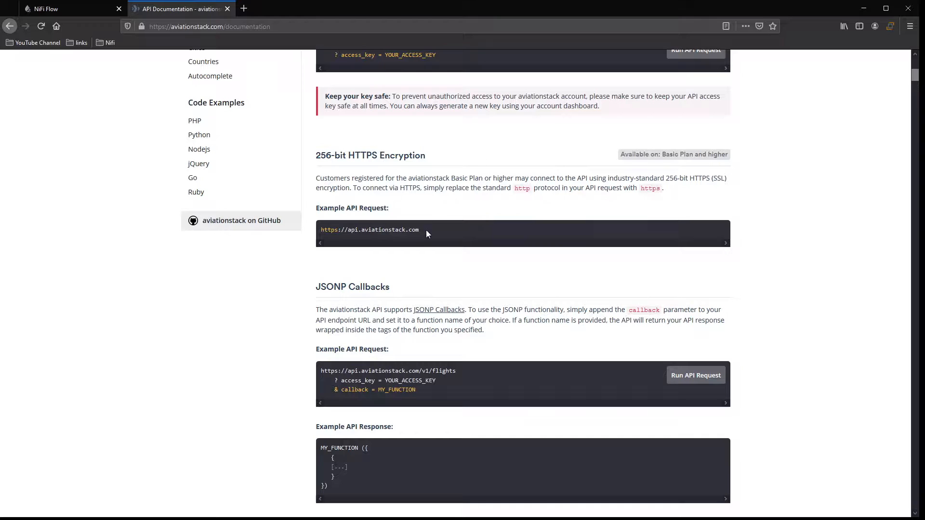
scroll(434, 296, down, 8)
scroll(434, 294, up, 5)
scroll(435, 294, up, 2)
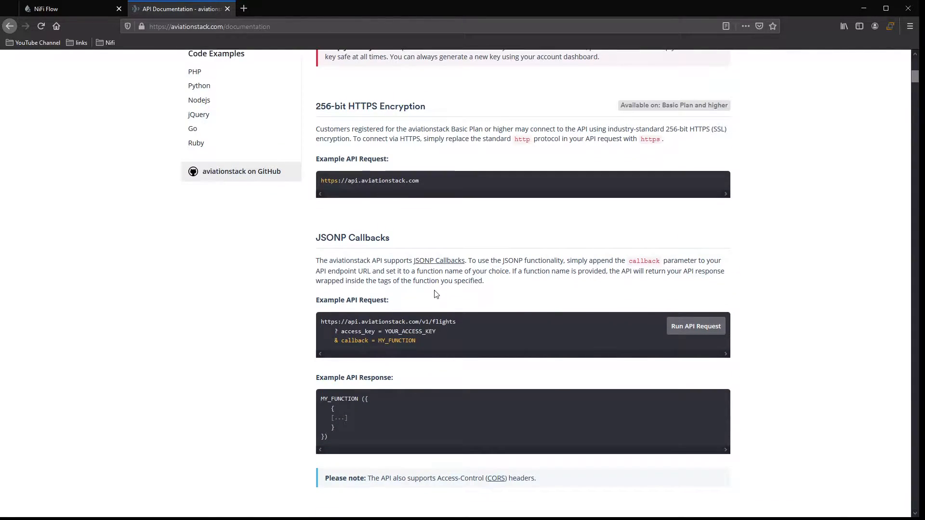
scroll(436, 294, down, 13)
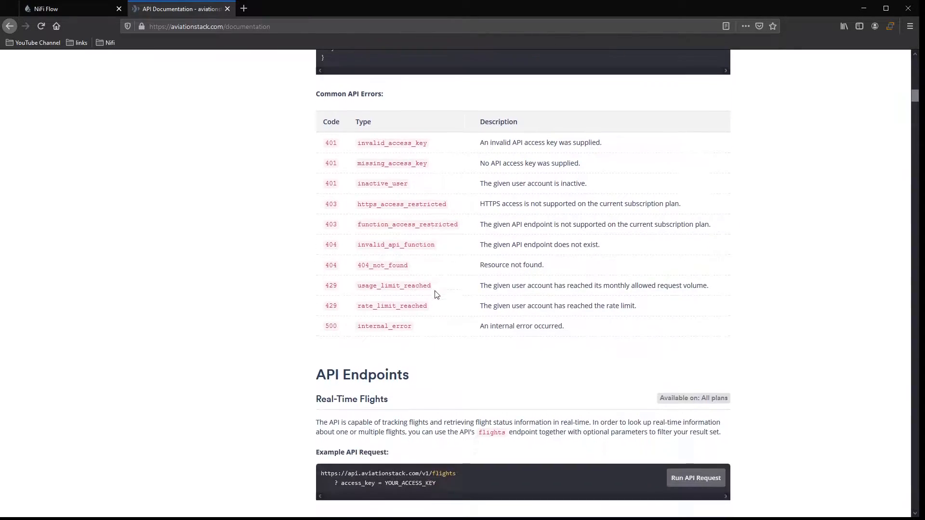
scroll(436, 294, up, 20)
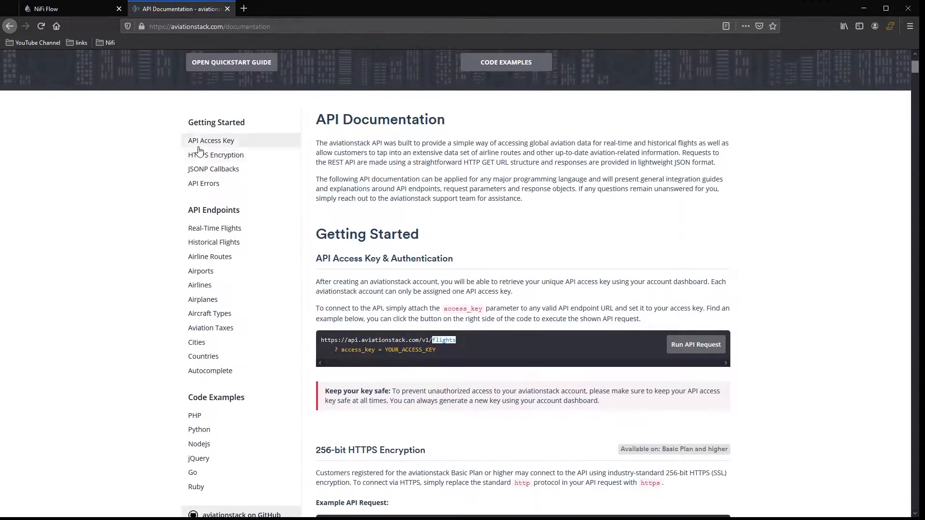
Review the Real-Time Flights endpoint and its request parameters such as flight_status values.
click(214, 223)
scroll(513, 305, down, 1)
scroll(410, 203, up, 2)
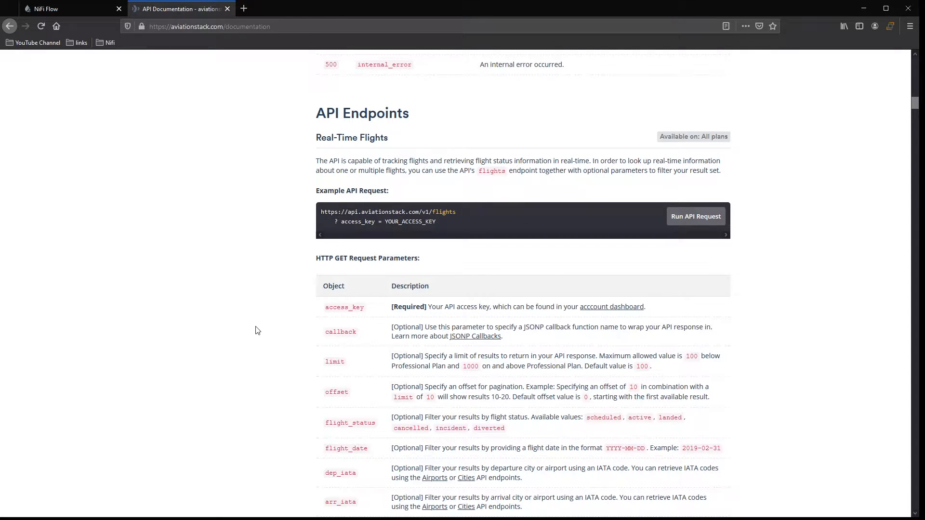
scroll(397, 128, down, 2)
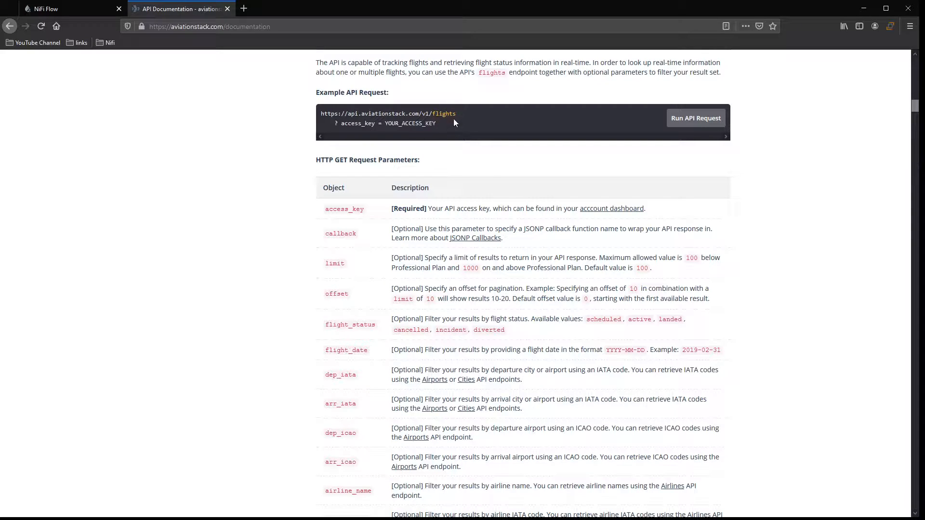
scroll(311, 251, down, 4)
scroll(309, 250, up, 2)
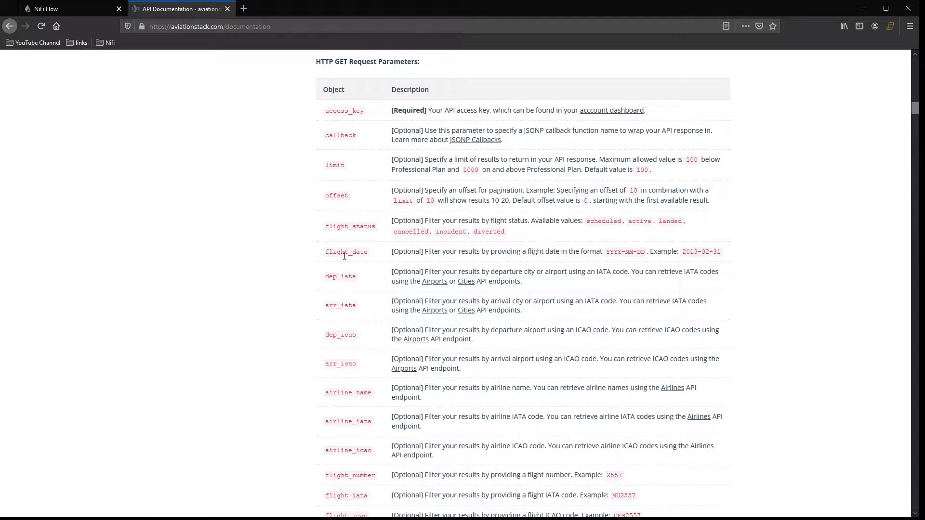
double_click(644, 221)
scroll(210, 259, down, 3)
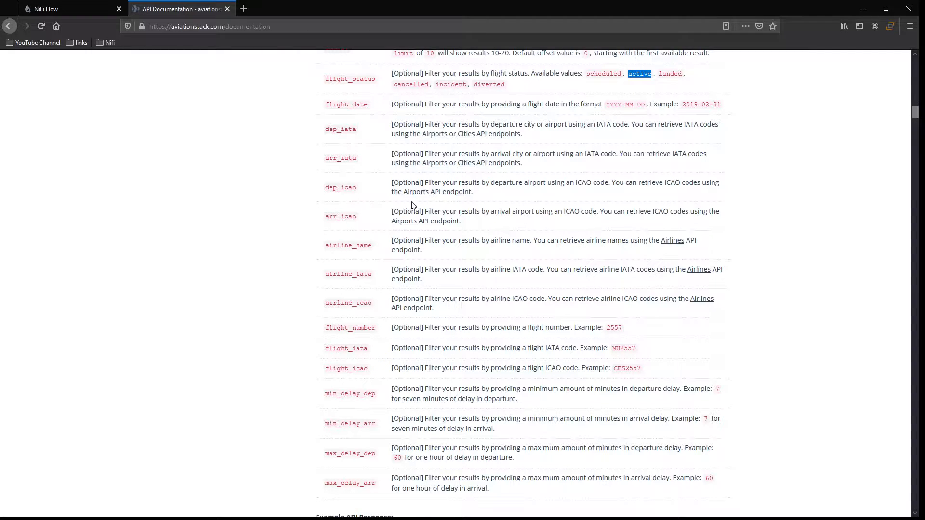
scroll(237, 378, down, 2)
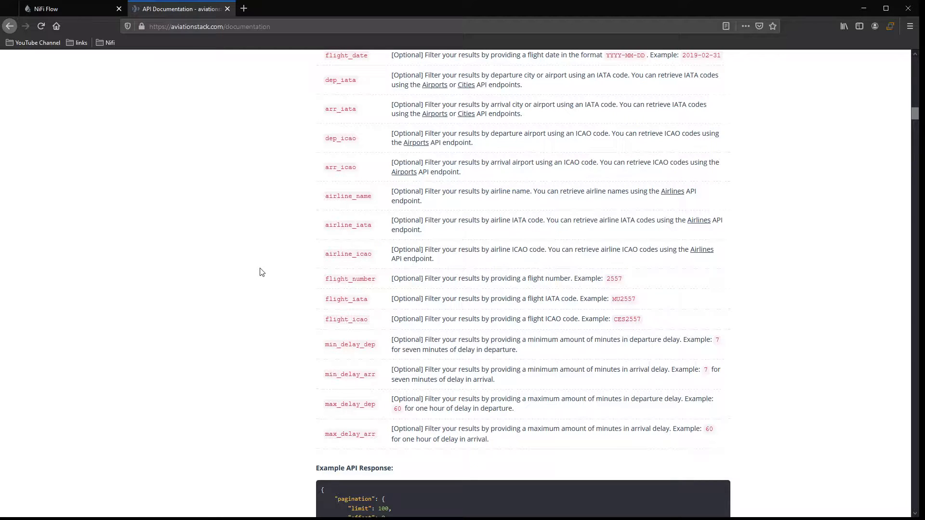
Scroll through the flights endpoint's HTTP GET request parameters down to the example API response.
scroll(261, 272, up, 5)
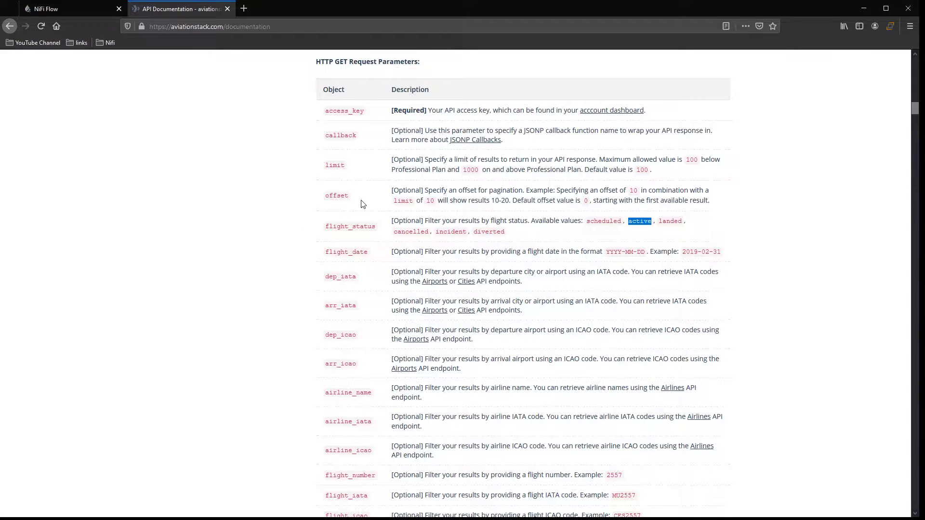
scroll(264, 267, down, 1)
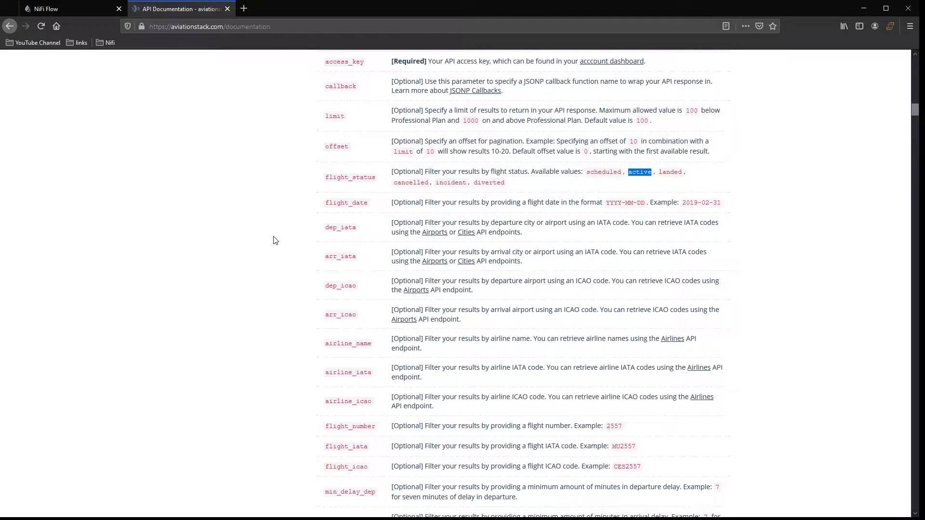
scroll(274, 240, down, 4)
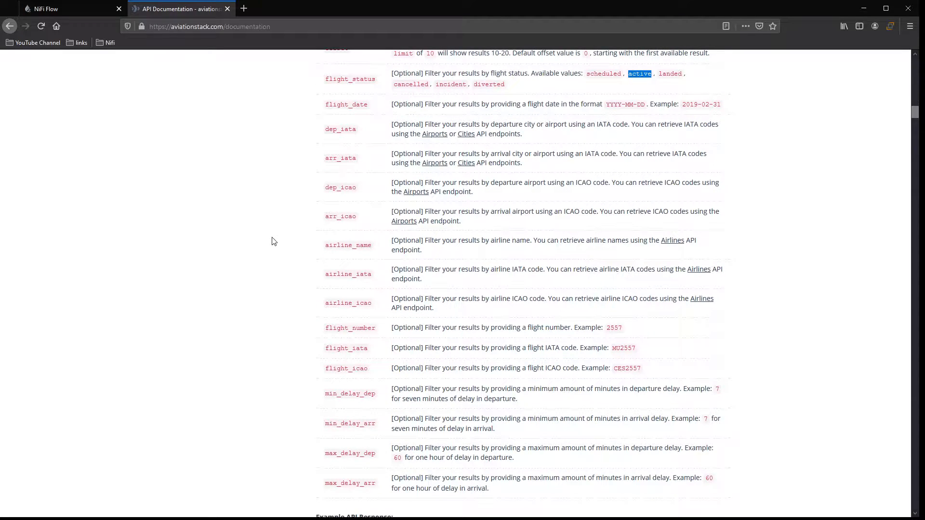
scroll(272, 241, down, 2)
scroll(269, 244, down, 6)
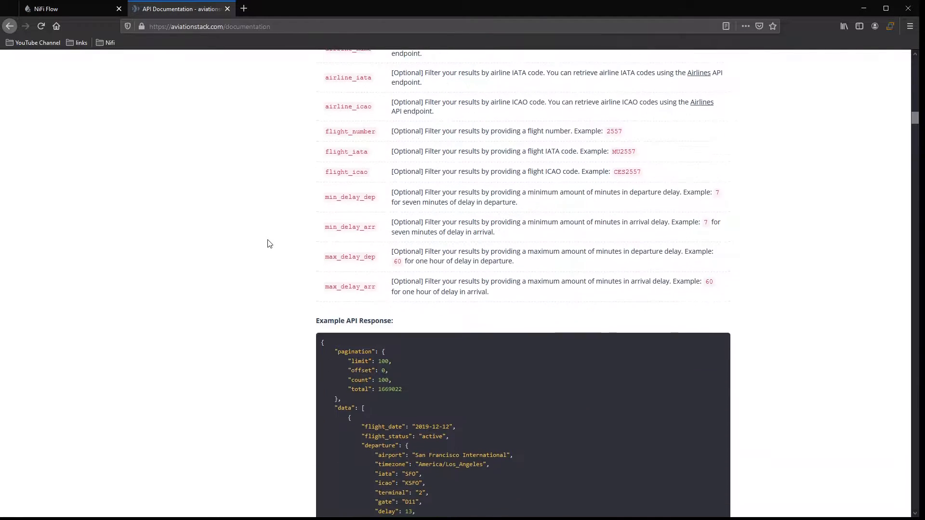
scroll(270, 244, down, 11)
scroll(344, 158, up, 3)
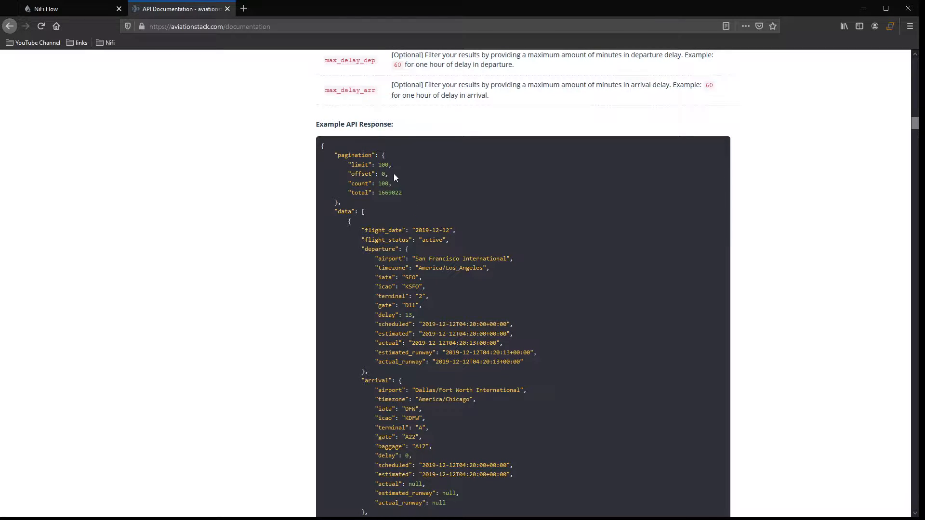
Examine the example API response structure, including the pagination, data, departure, arrival, flight and live fields.
drag(341, 155, 408, 194)
click(401, 193)
double_click(393, 193)
double_click(383, 165)
scroll(403, 219, down, 1)
double_click(347, 164)
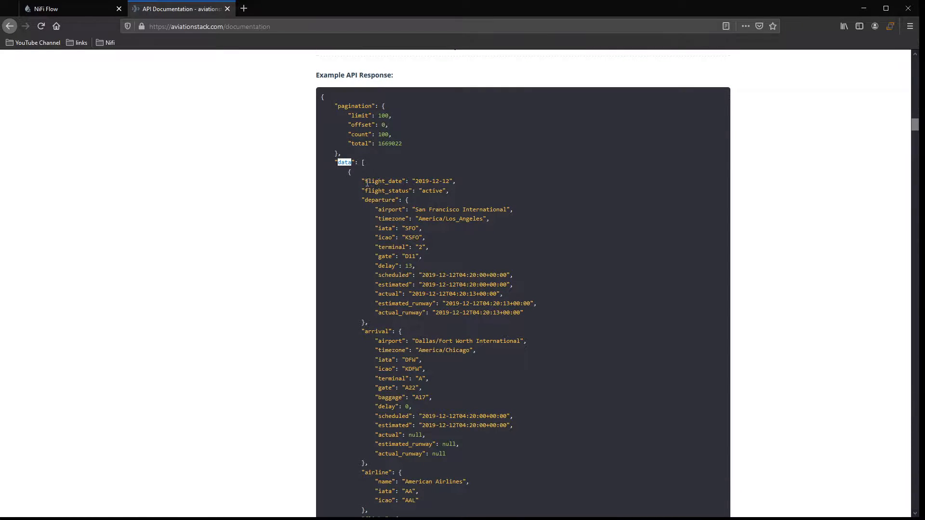
scroll(403, 299, down, 2)
drag(361, 132, 393, 367)
click(351, 131)
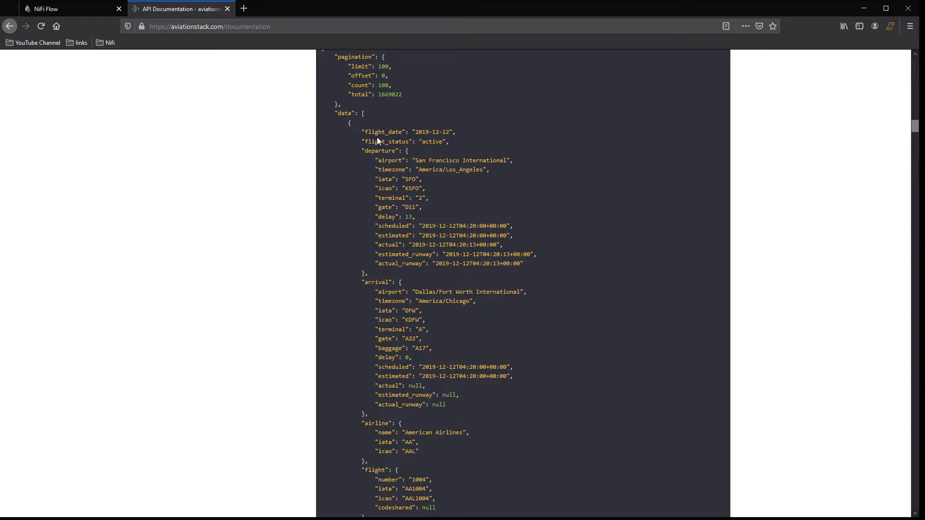
drag(367, 131, 446, 129)
click(376, 291)
scroll(409, 333, down, 4)
scroll(431, 255, up, 1)
scroll(431, 256, up, 2)
scroll(373, 431, down, 7)
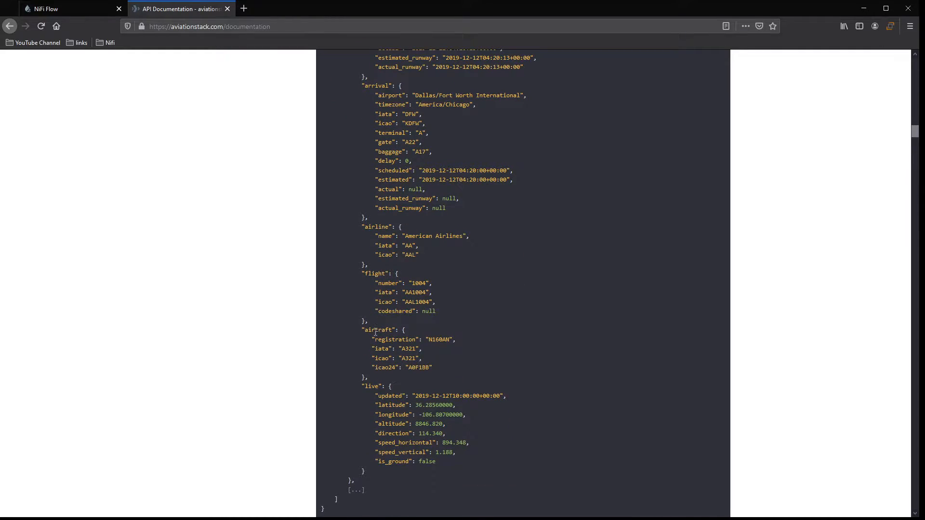
drag(364, 386, 450, 460)
scroll(425, 407, down, 2)
scroll(425, 407, down, 5)
click(366, 283)
scroll(414, 222, up, 3)
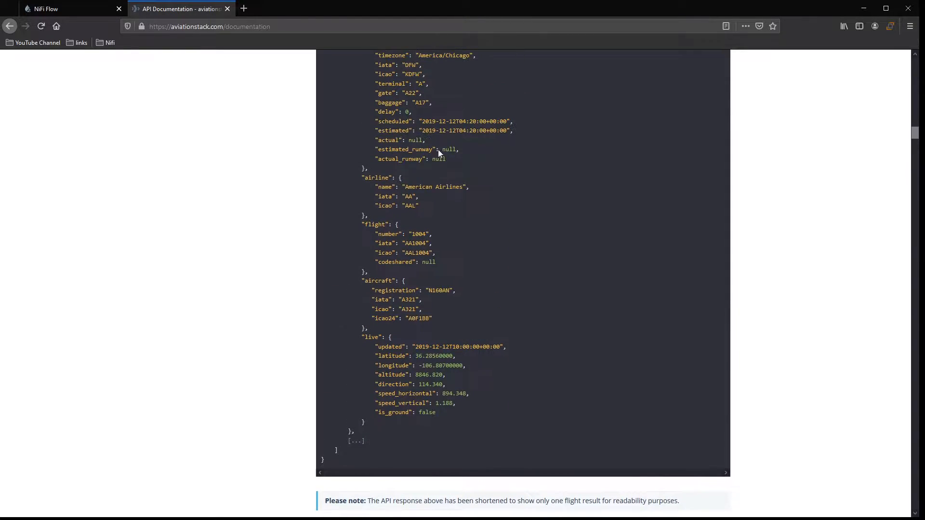
scroll(434, 275, up, 10)
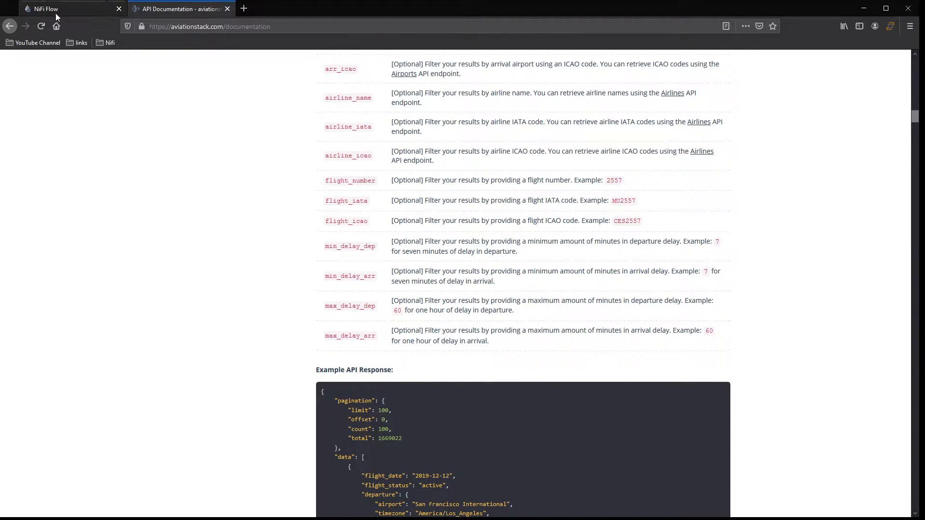
Rename the InvokeHTTP processor getFlightsFromApiAviationstack in its configuration.
click(56, 12)
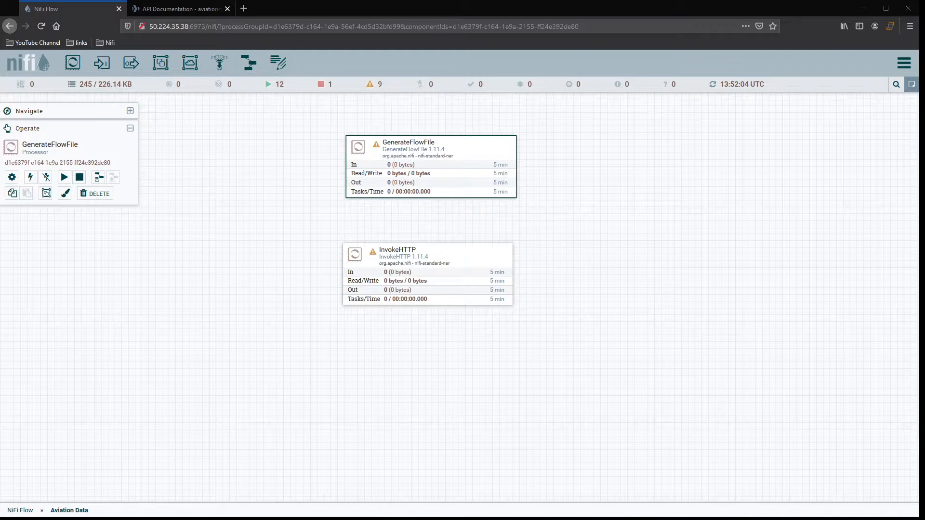
double_click(464, 260)
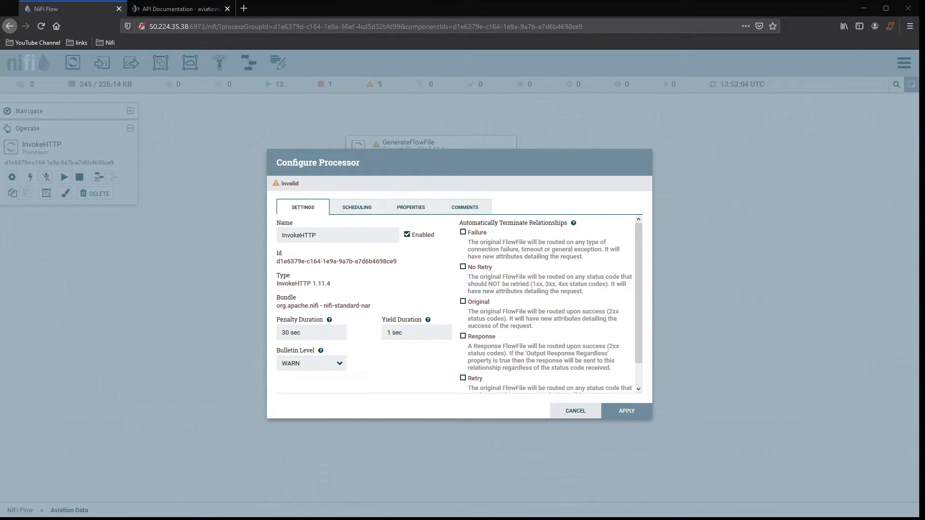
double_click(284, 231)
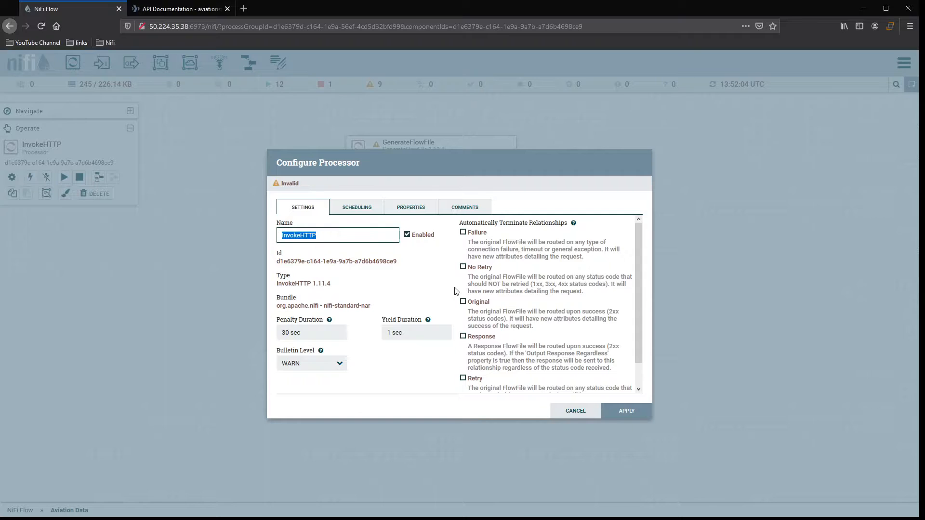
text(getFlightsFrom Api)
key(BackSpace)
key(BackSpace)
key(BackSpace)
key(BackSpace)
text(Api)
text(Avaita)
text(i)
key(BackSpace)
key(BackSpace)
key(BackSpace)
key(BackSpace)
key(BackSpace)
key(BackSpace)
text(viationstack)
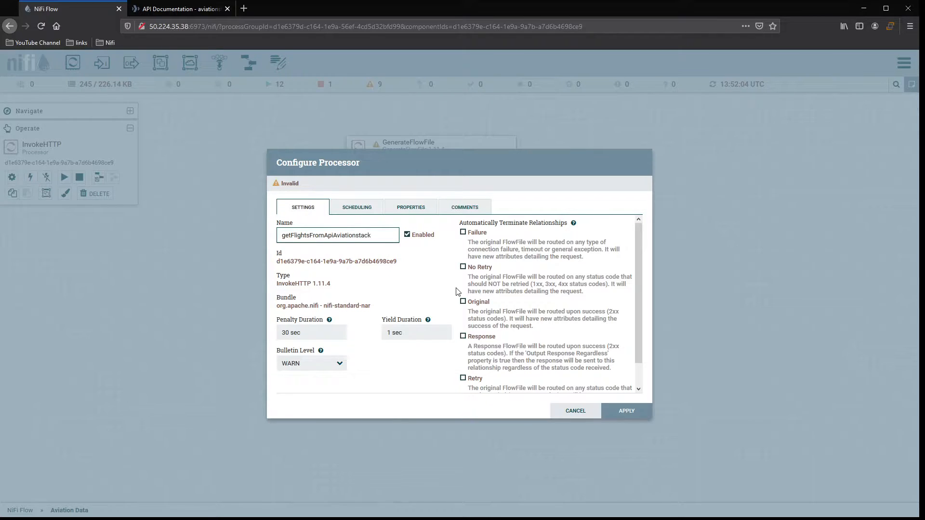
Set the processor's run schedule to 3 min.
click(346, 213)
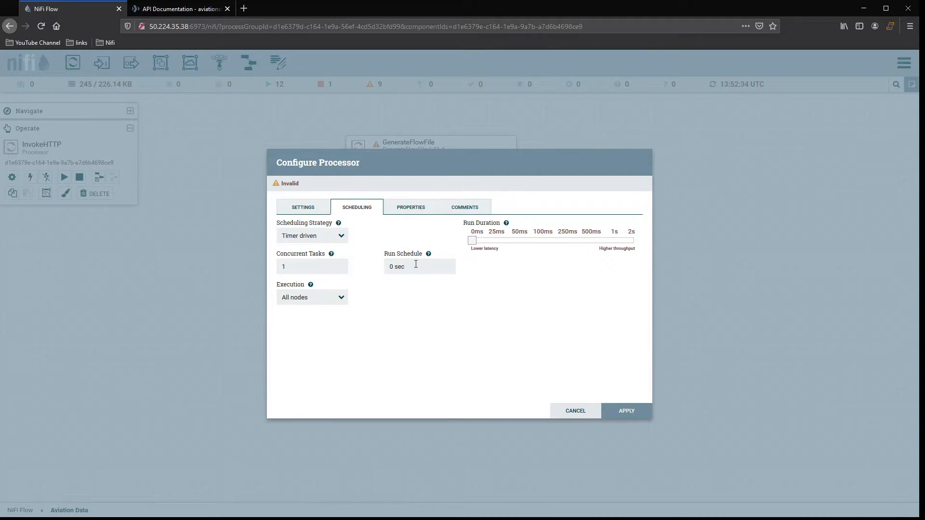
drag(413, 264, 343, 270)
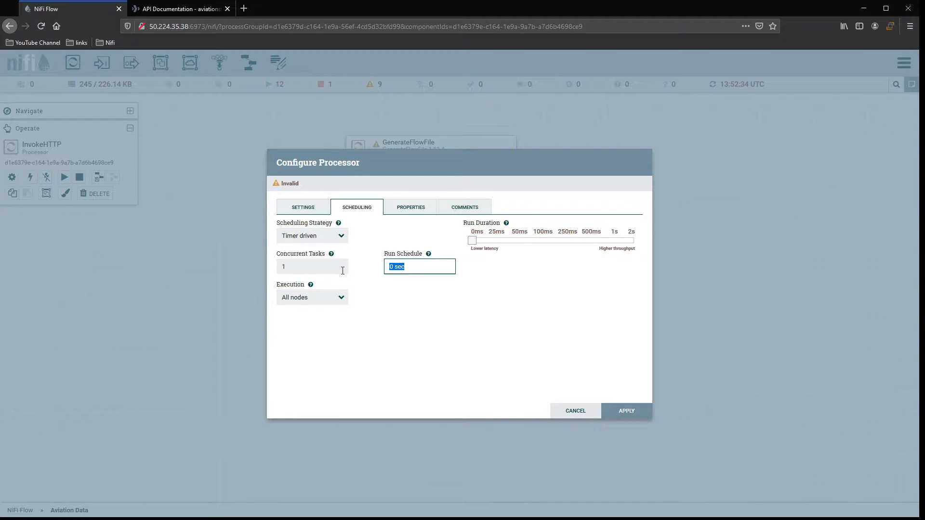
text(3 min)
Copy the example flights request URL from the documentation and paste it into the Remote URL property.
click(410, 208)
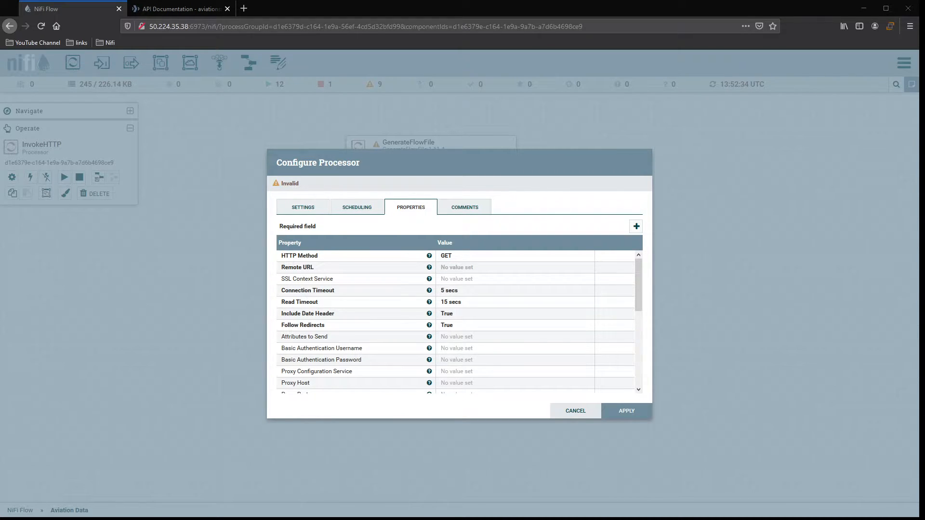
click(471, 273)
drag(474, 253, 186, 201)
drag(296, 259, 789, 309)
click(182, 8)
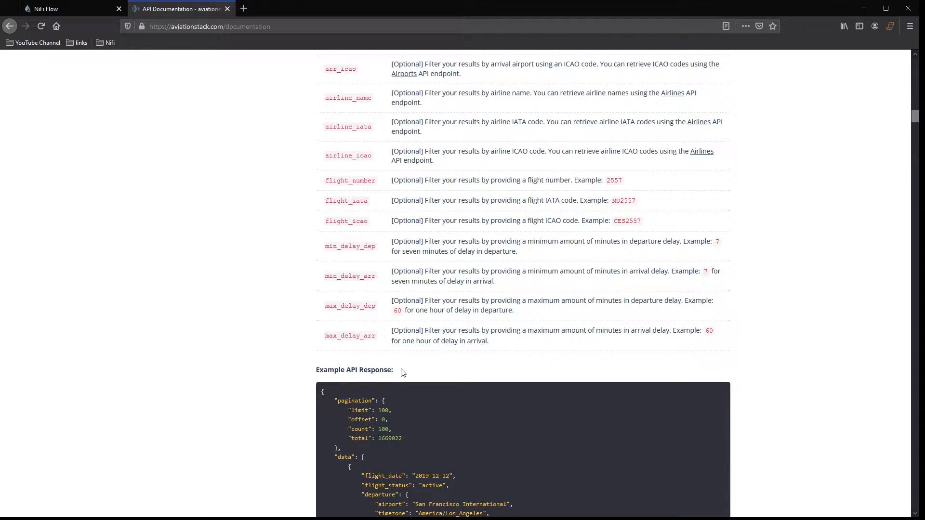
scroll(390, 374, up, 15)
scroll(458, 314, down, 4)
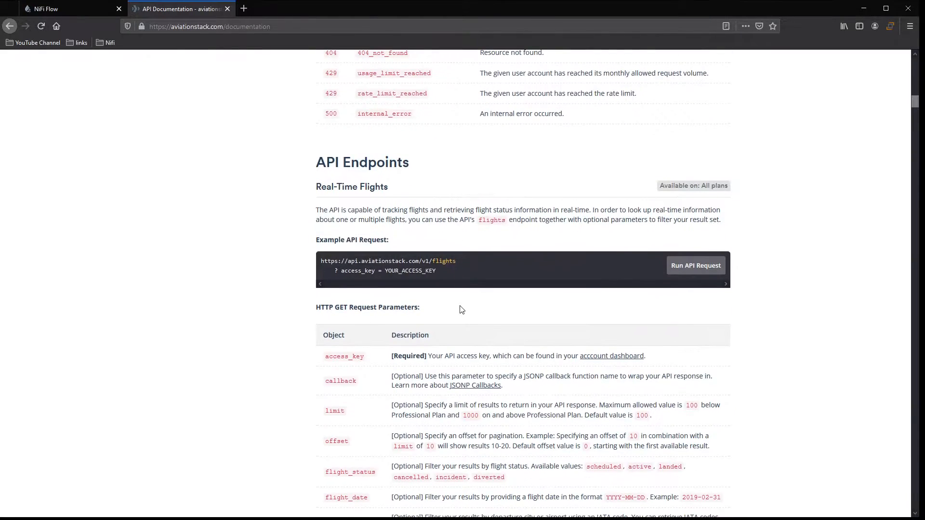
drag(320, 261, 460, 274)
key(ctrl+c)
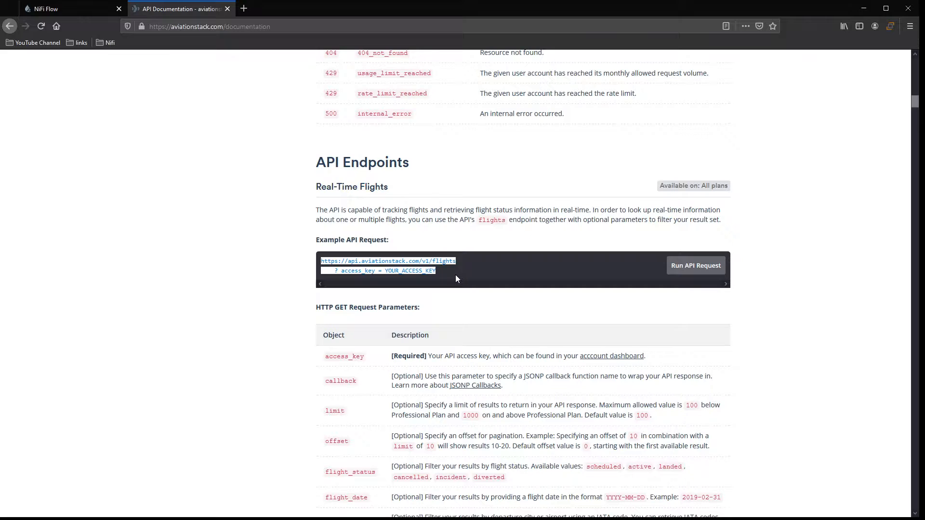
click(47, 11)
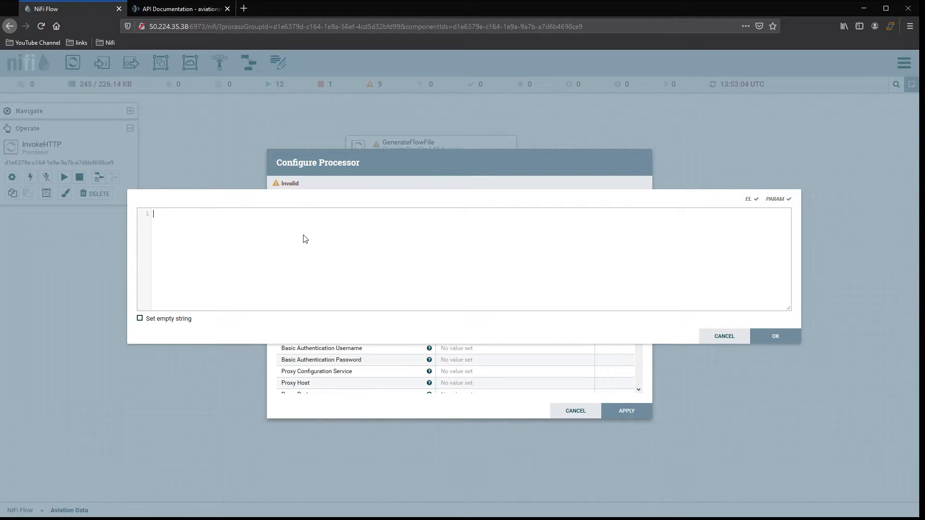
key(ctrl+v)
Join the pasted URL onto one line by removing the line break and spaces before the access key.
click(174, 213)
key(BackSpace)
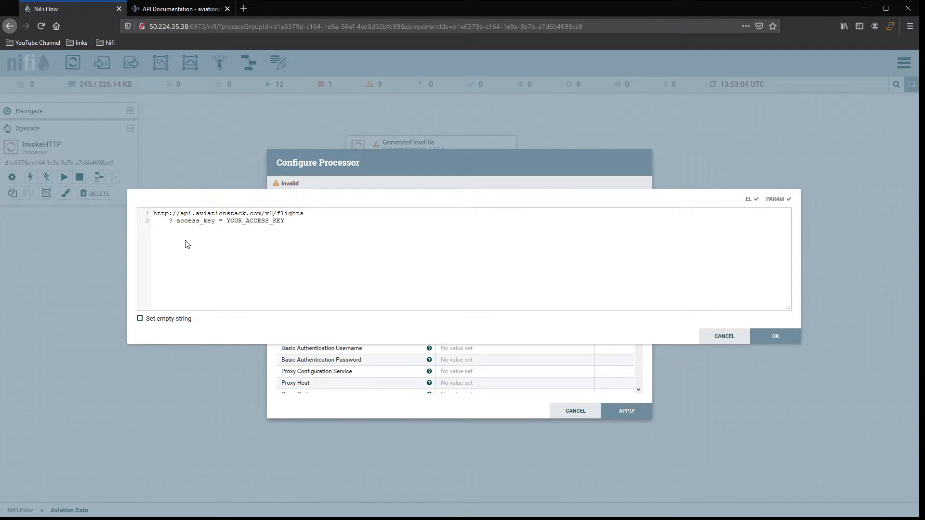
key(Delete)
key(Delete)
key(Delete)
key(Delete)
key(Delete)
key(Delete)
key(Right)
key(Right)
key(shift+Right)
key(shift+Right)
key(shift+Right)
key(shift+Right)
key(shift+Right)
key(shift+Right)
key(shift+Right)
key(shift+Right)
key(shift+Right)
key(shift+Right)
key(shift+Right)
key(shift+Right)
key(shift+Right)
key(shift+Right)
key(shift+Right)
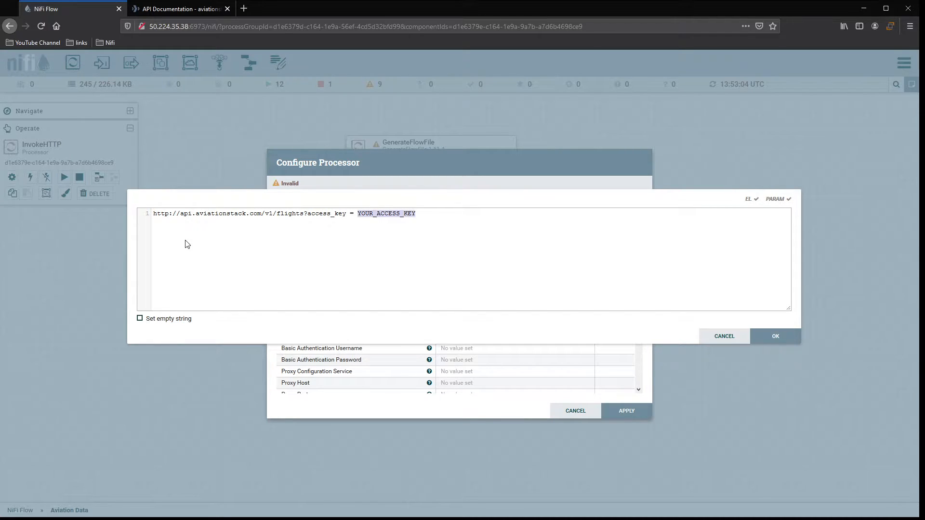
Replace the YOUR_ACCESS_KEY placeholder in the Remote URL with the API access key.
key(BackSpace)
key(BackSpace)
key(BackSpace)
key(BackSpace)
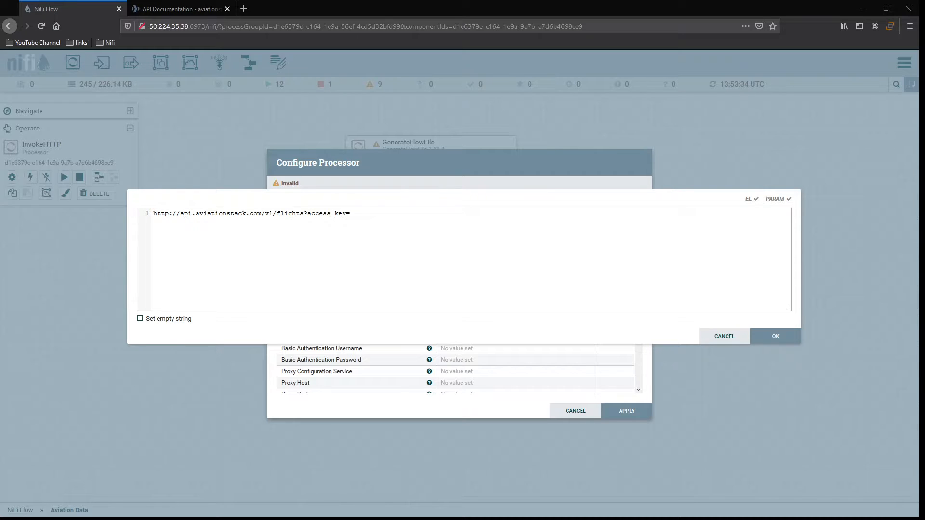
key(ctrl+v)
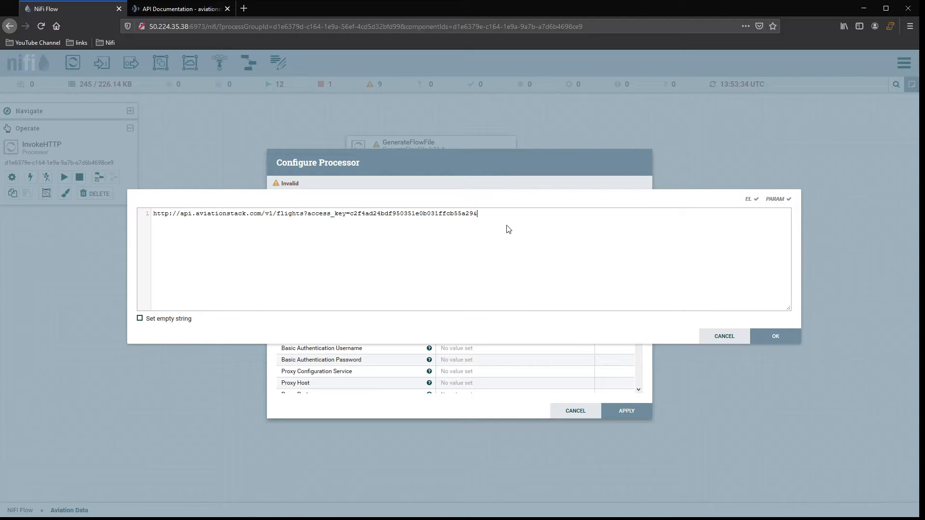
Append flight_status=active and limit=100 parameters to the Remote URL and apply the configuration.
text(light_status=active&limit=100)
click(776, 337)
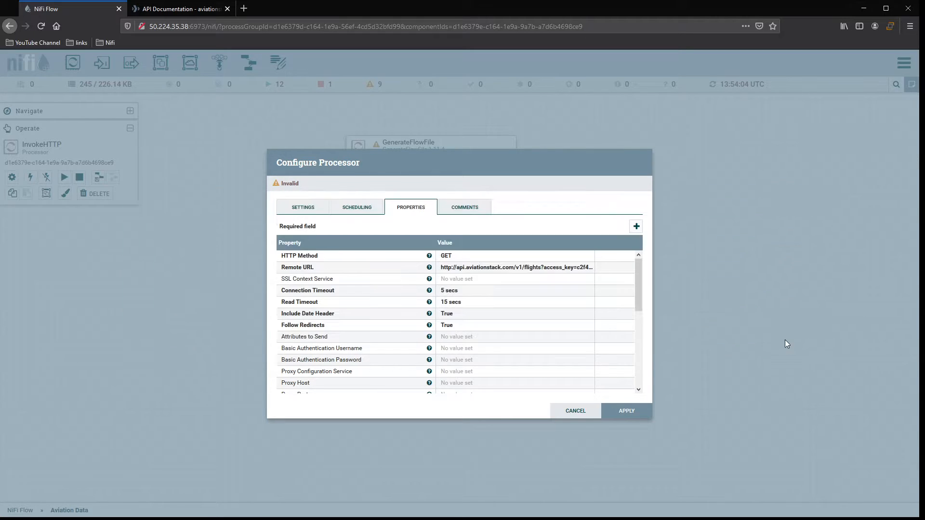
click(624, 413)
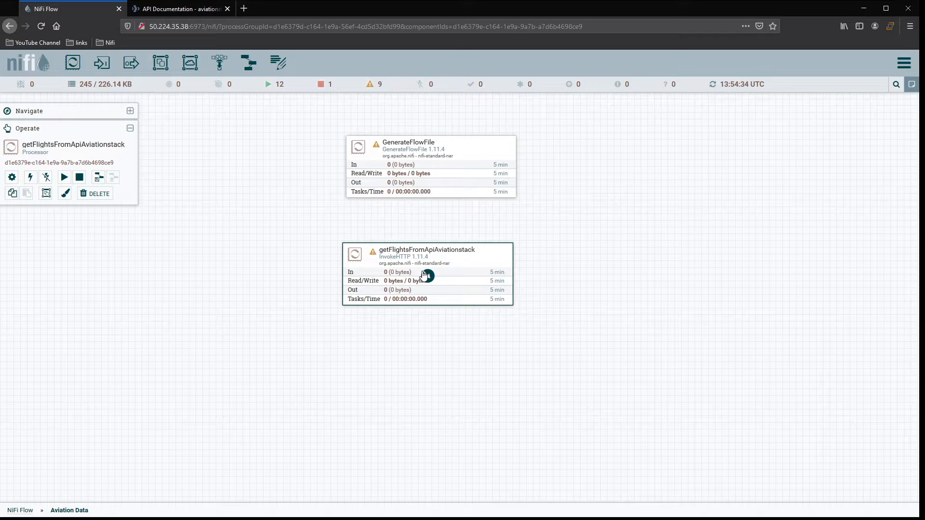
double_click(467, 268)
click(361, 210)
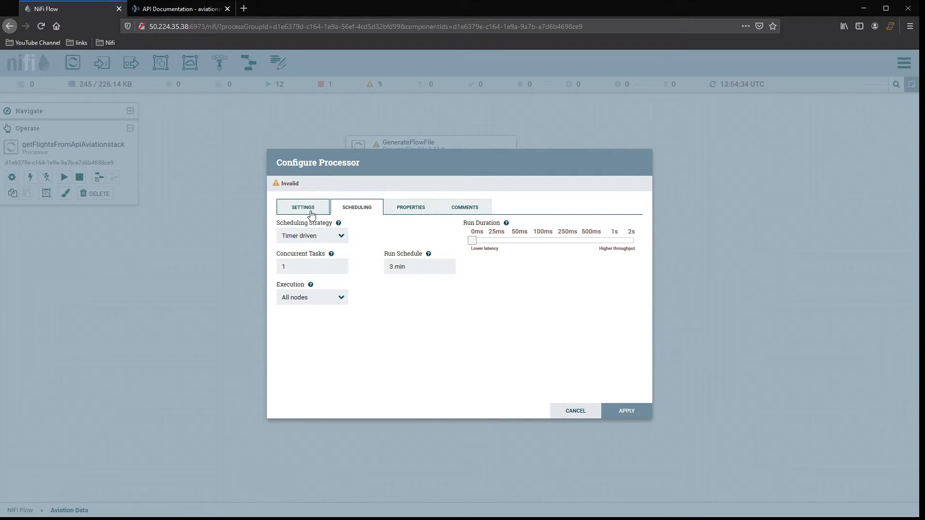
click(579, 410)
Add a Wait processor below and to the right of the InvokeHTTP processor.
drag(72, 62, 549, 371)
text(wait)
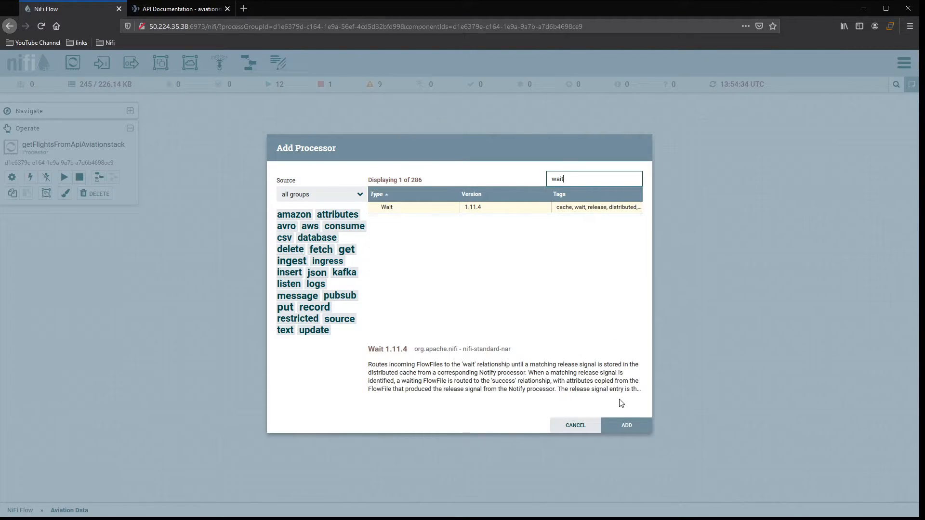
key(Return)
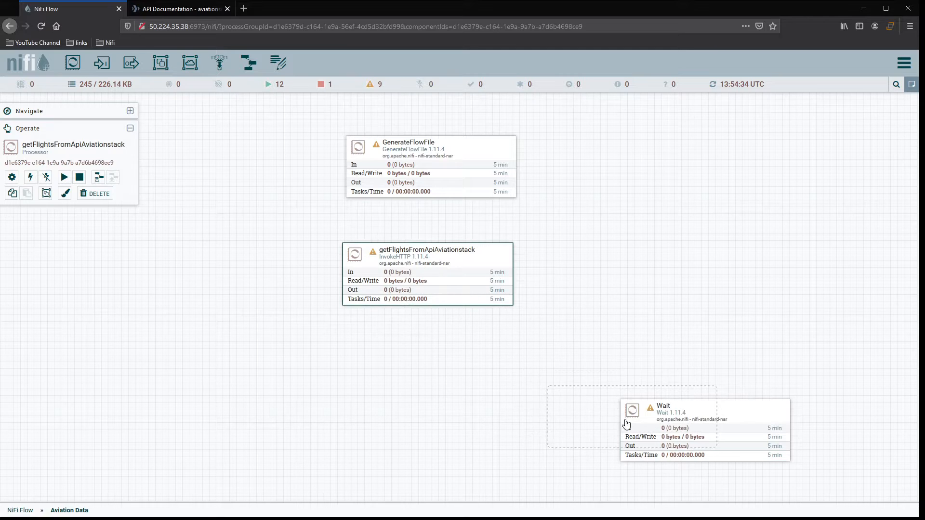
Connect getFlightsFromApiAviationstack to the Wait processor for the Response relationship.
drag(419, 283, 695, 426)
click(710, 285)
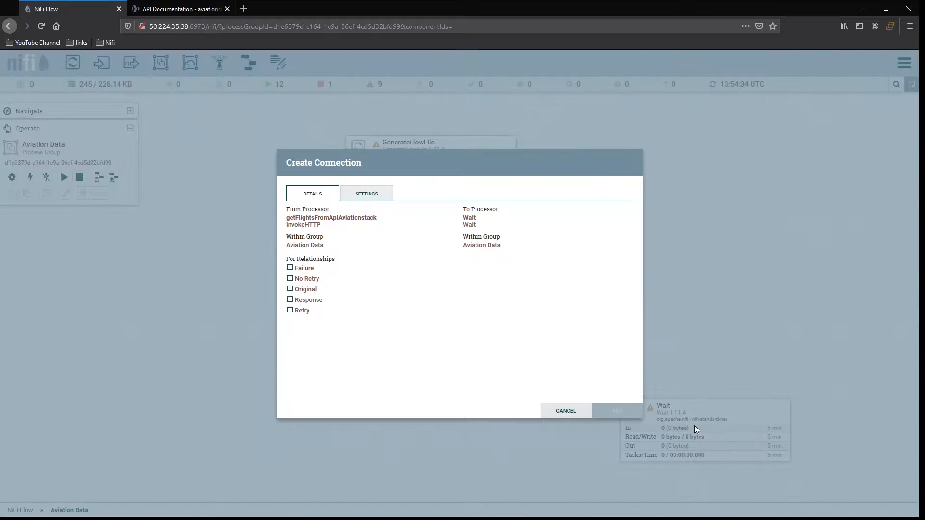
click(294, 300)
click(616, 411)
Auto-terminate the Failure, No Retry, Original and Retry relationships of getFlightsFromApiAviationstack.
double_click(425, 274)
click(304, 214)
click(476, 233)
click(475, 267)
click(475, 302)
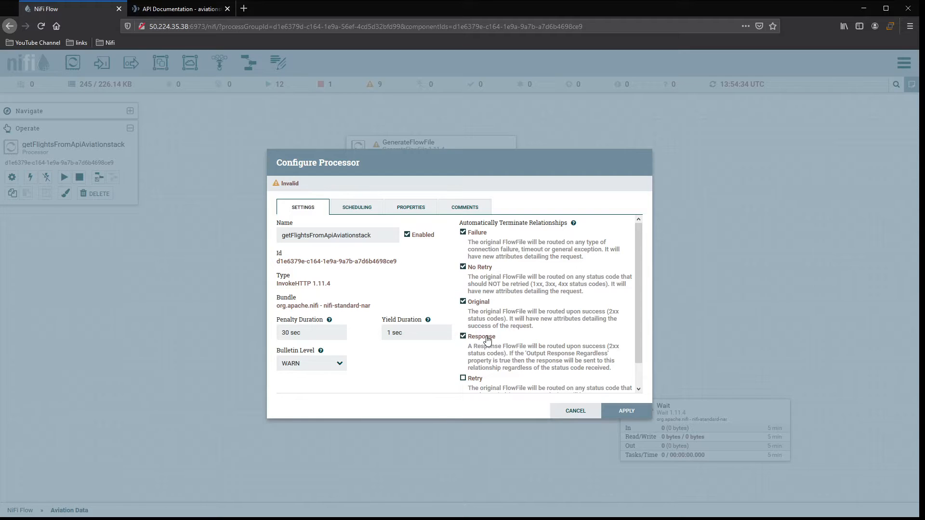
scroll(501, 342, down, 1)
click(475, 354)
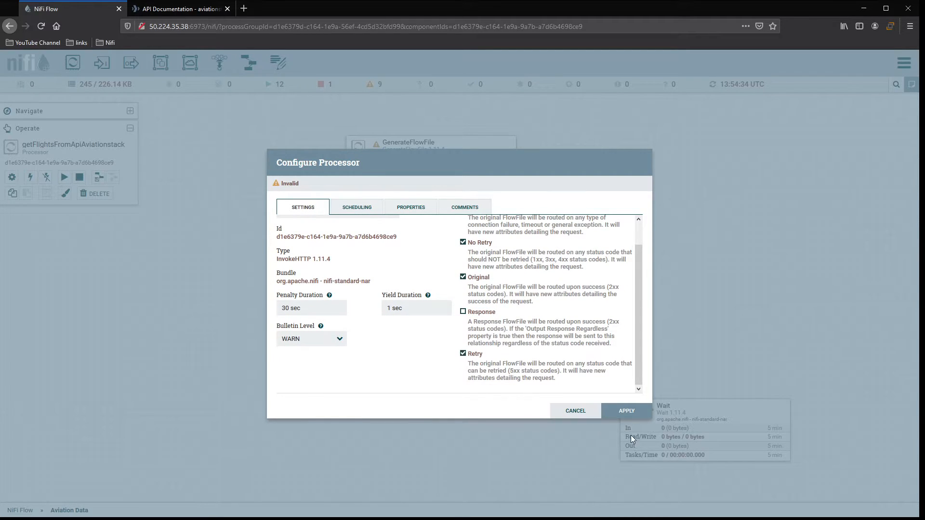
click(626, 410)
drag(639, 384, 636, 380)
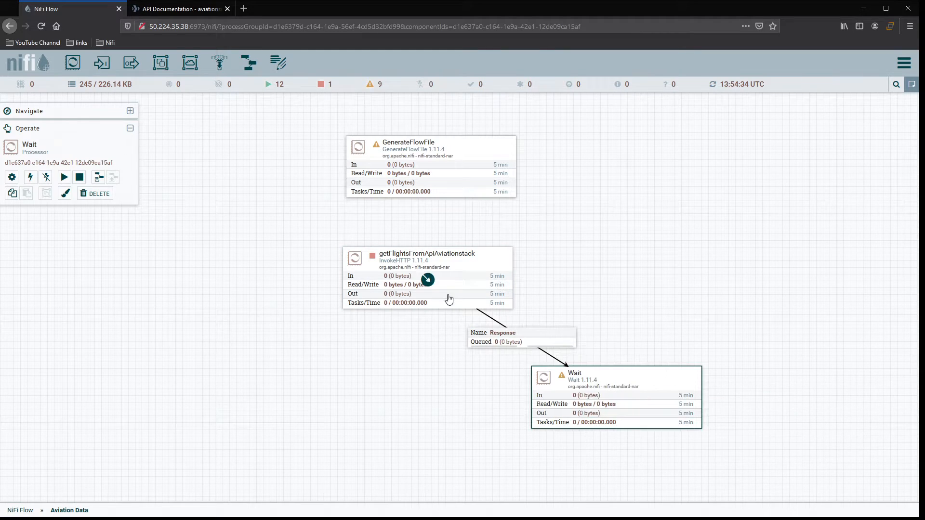
Start and then stop the getFlightsFromApiAviationstack processor to fetch one flights response.
right_click(459, 264)
click(482, 284)
right_click(569, 244)
click(584, 251)
right_click(458, 260)
click(481, 272)
right_click(628, 211)
click(640, 222)
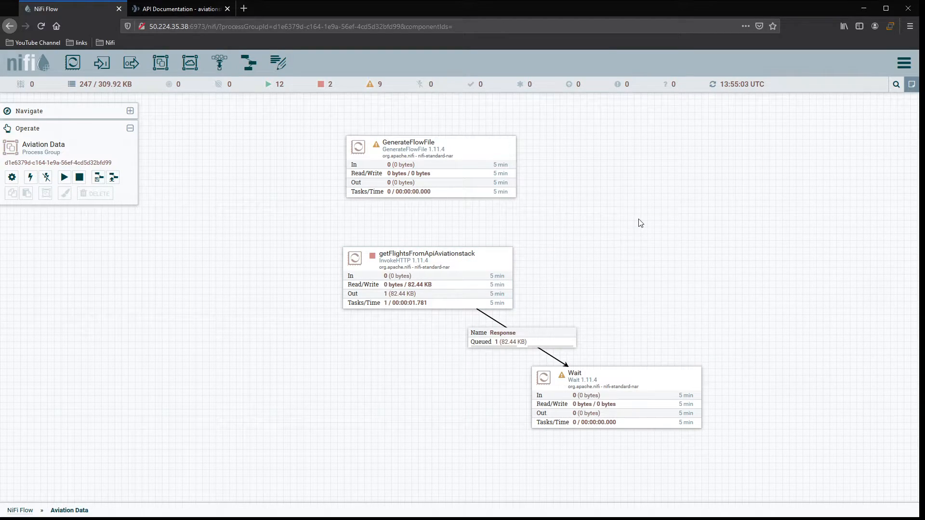
Open the flowfile queued in the Response connection and view its content in formatted mode.
right_click(531, 338)
click(556, 369)
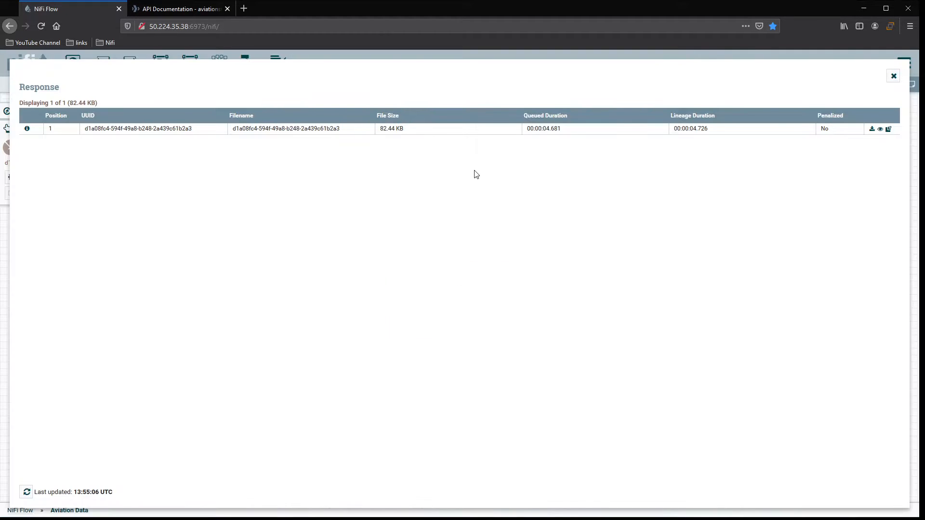
click(882, 129)
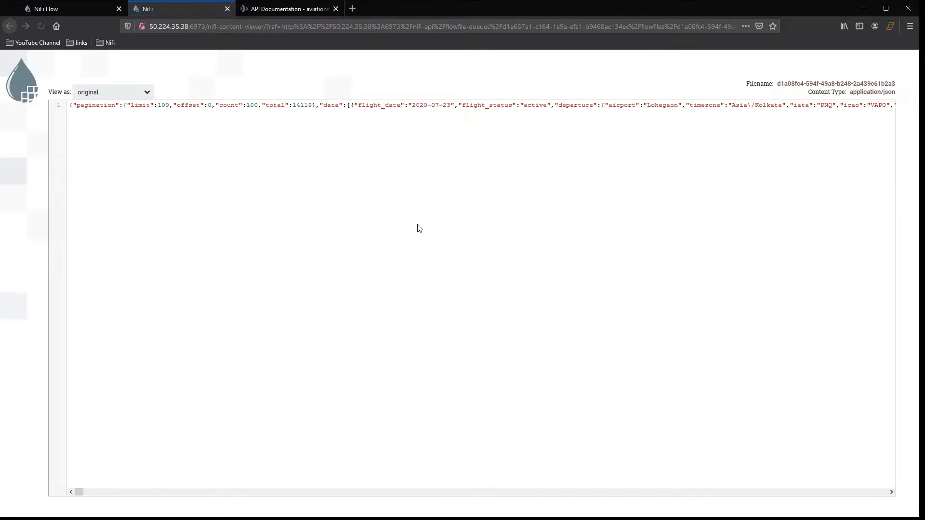
click(136, 93)
click(132, 130)
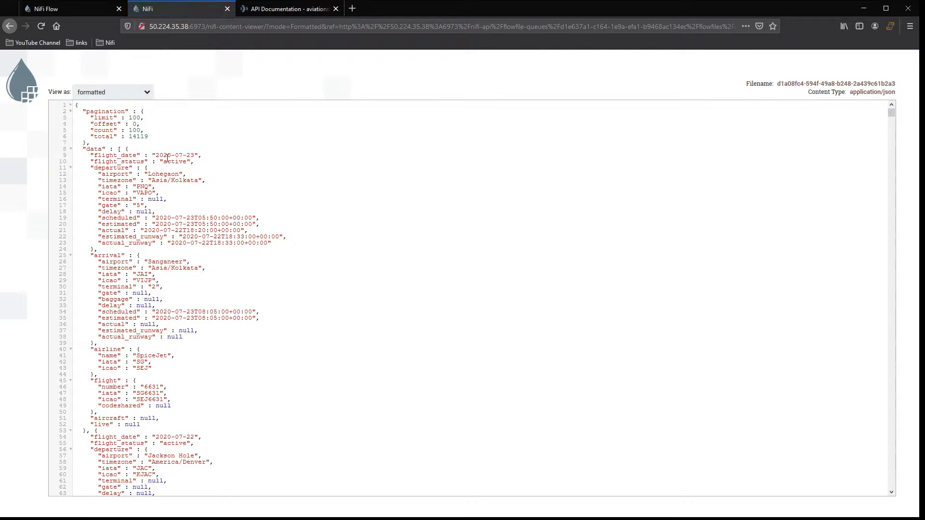
Examine the formatted JSON flight records returned by the API, then close the content viewer and queue listing.
drag(84, 112, 131, 150)
click(217, 180)
drag(90, 156, 161, 242)
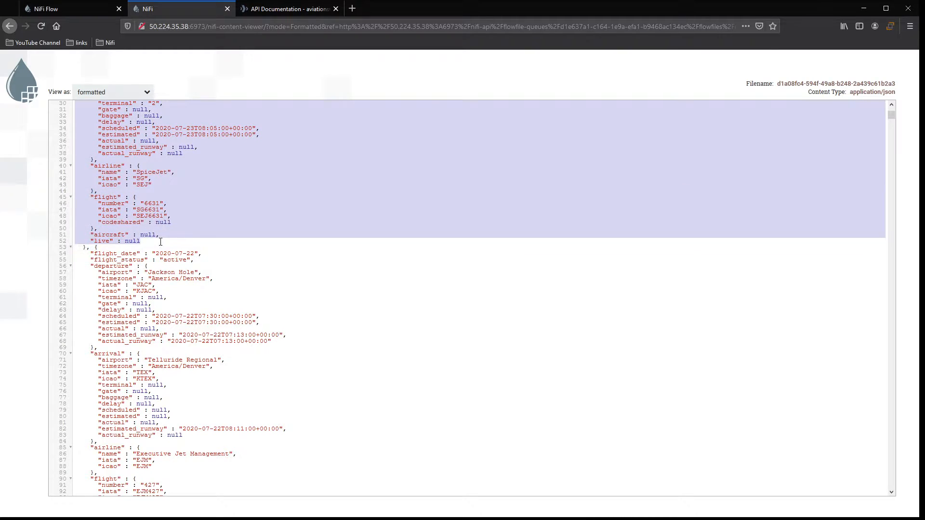
scroll(236, 247, up, 5)
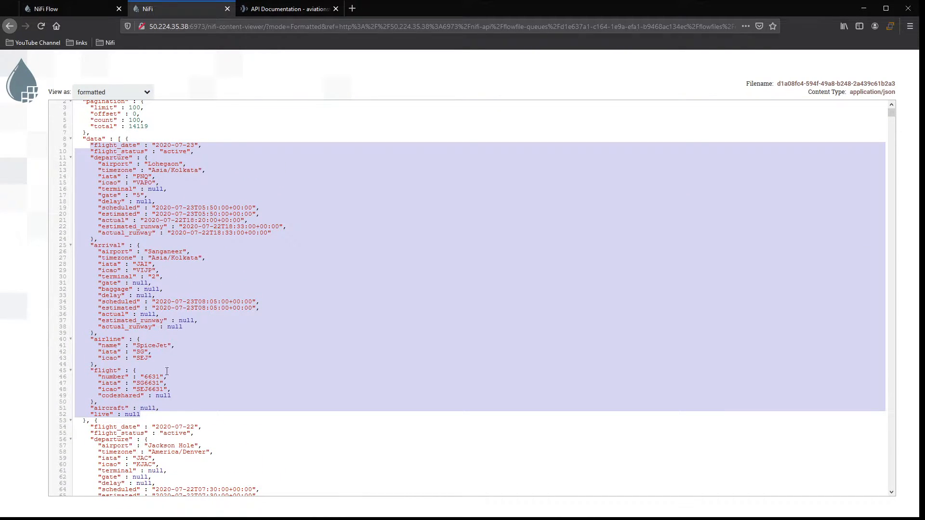
click(148, 417)
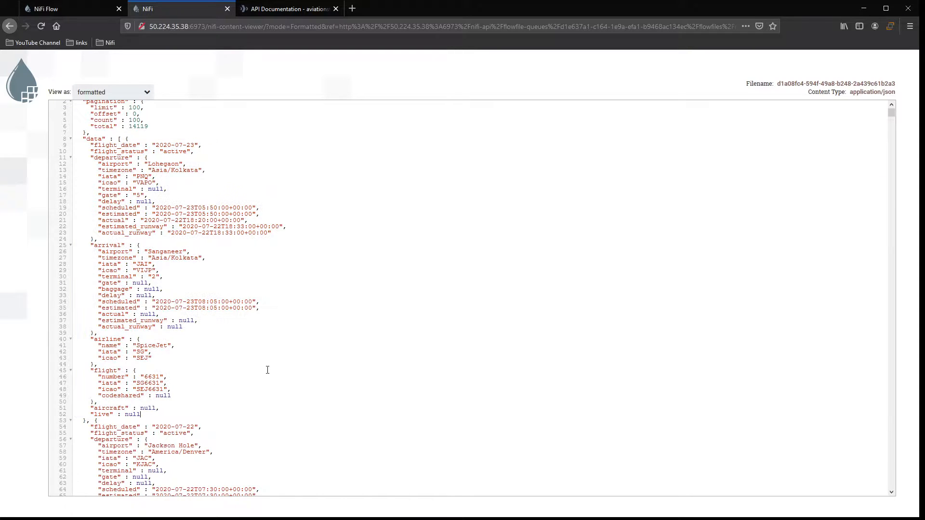
scroll(284, 378, down, 10)
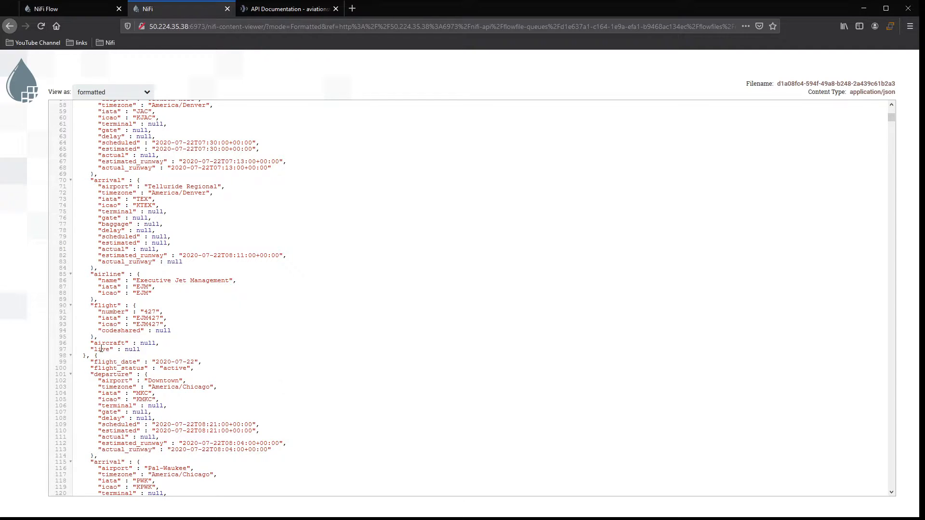
scroll(289, 335, down, 7)
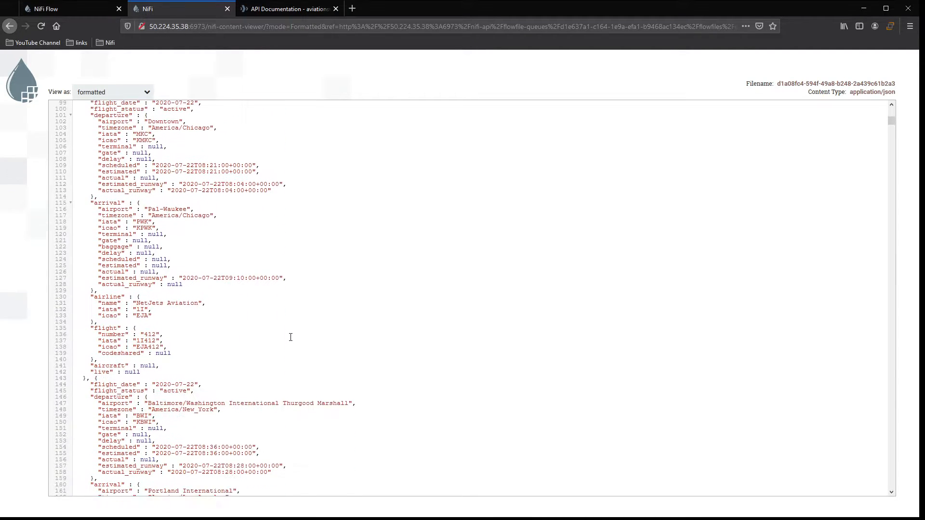
scroll(290, 337, down, 4)
scroll(290, 337, down, 10)
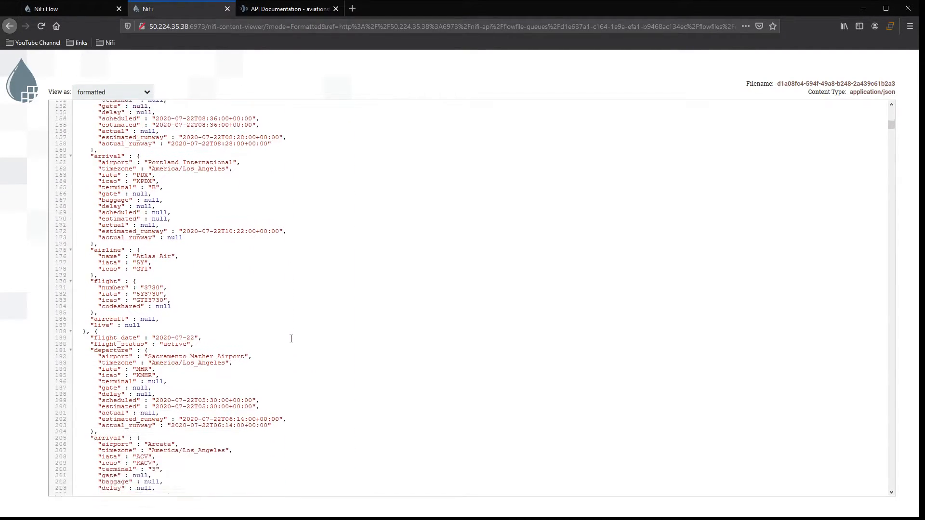
scroll(290, 341, down, 4)
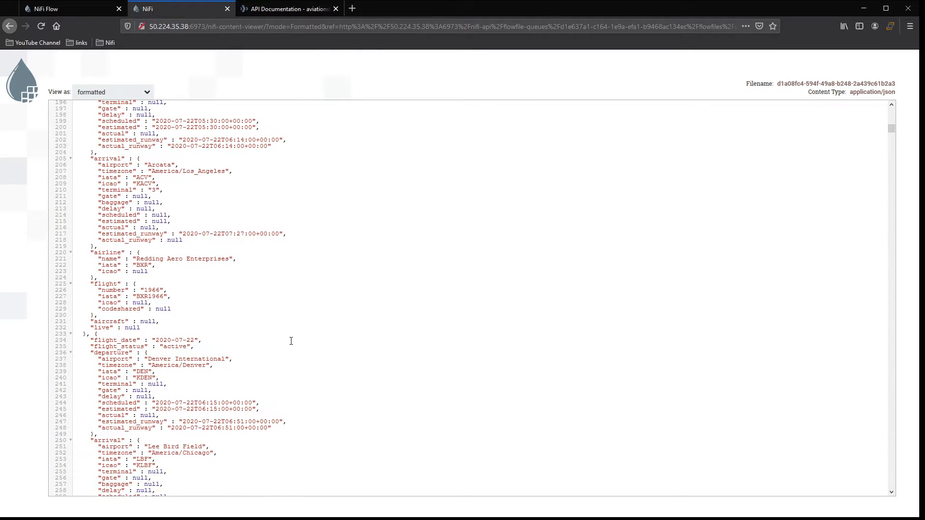
scroll(290, 341, down, 10)
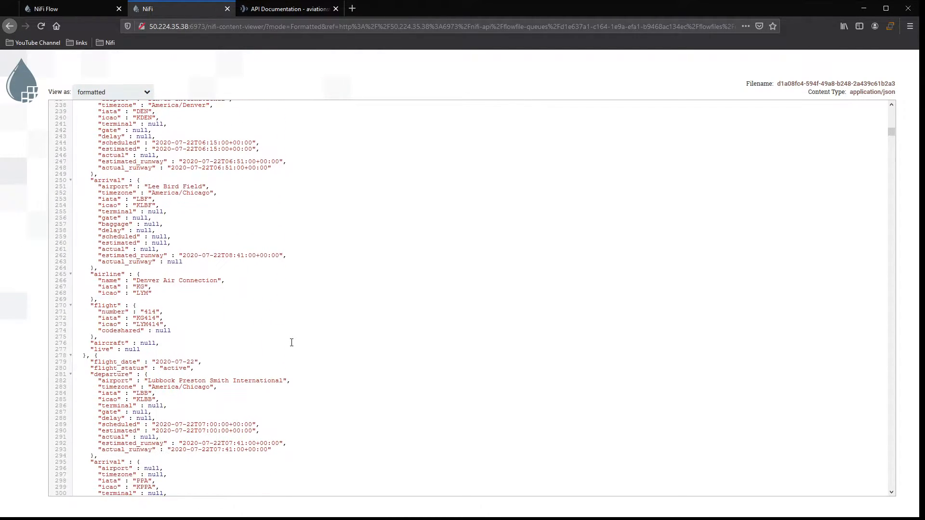
scroll(291, 342, down, 7)
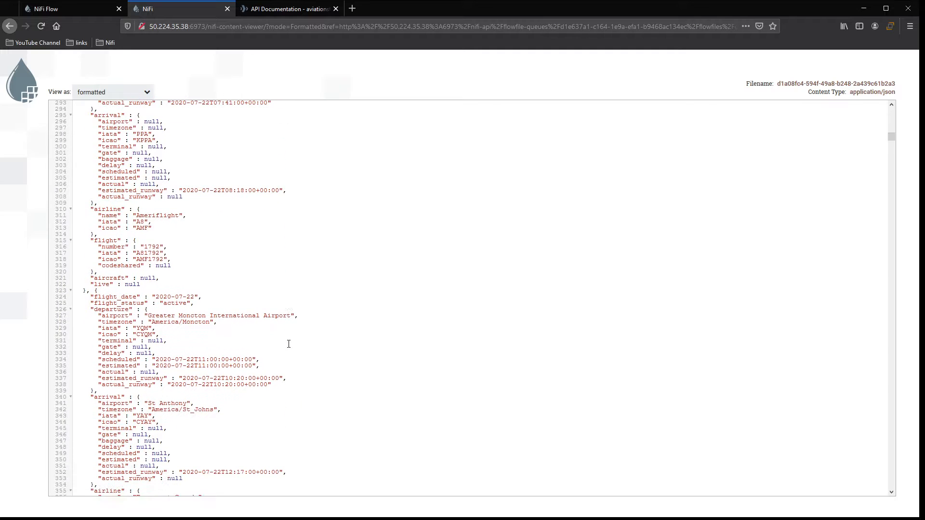
scroll(289, 344, down, 7)
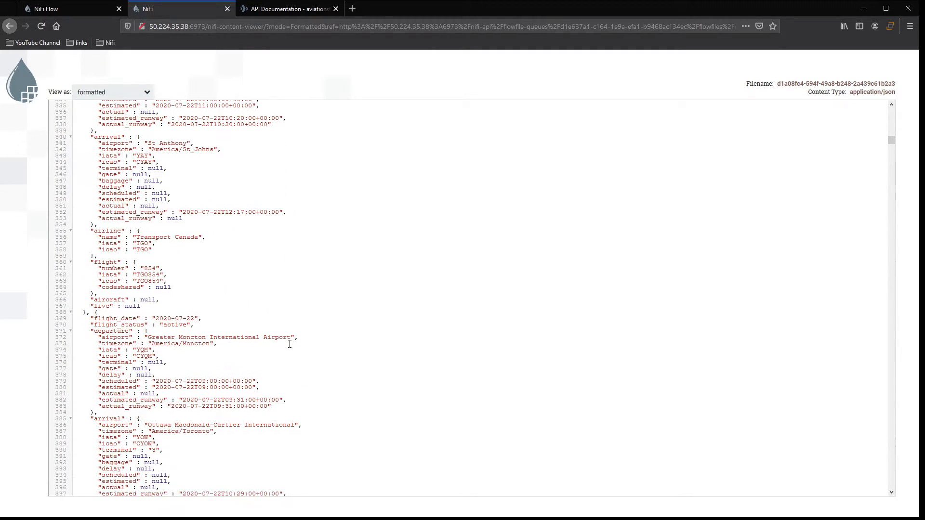
scroll(289, 344, down, 7)
scroll(274, 339, down, 5)
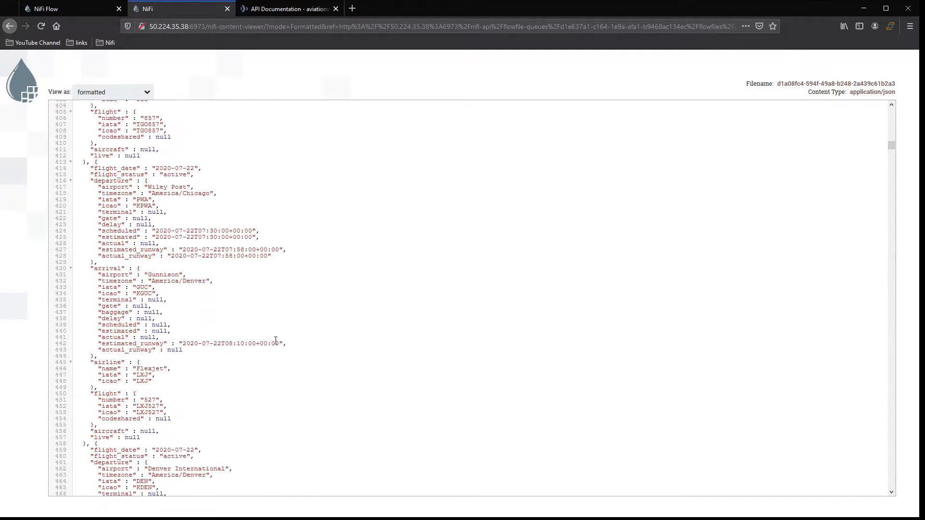
scroll(275, 341, down, 4)
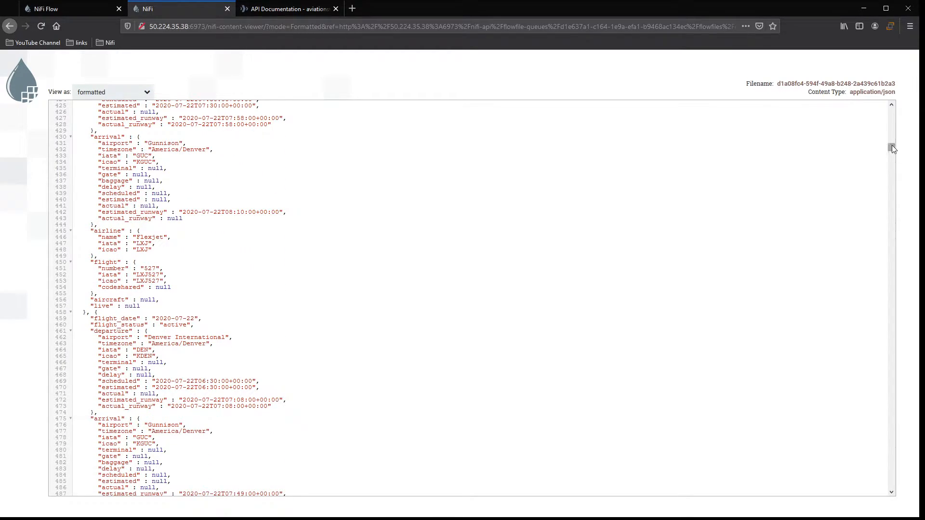
drag(891, 147, 891, 111)
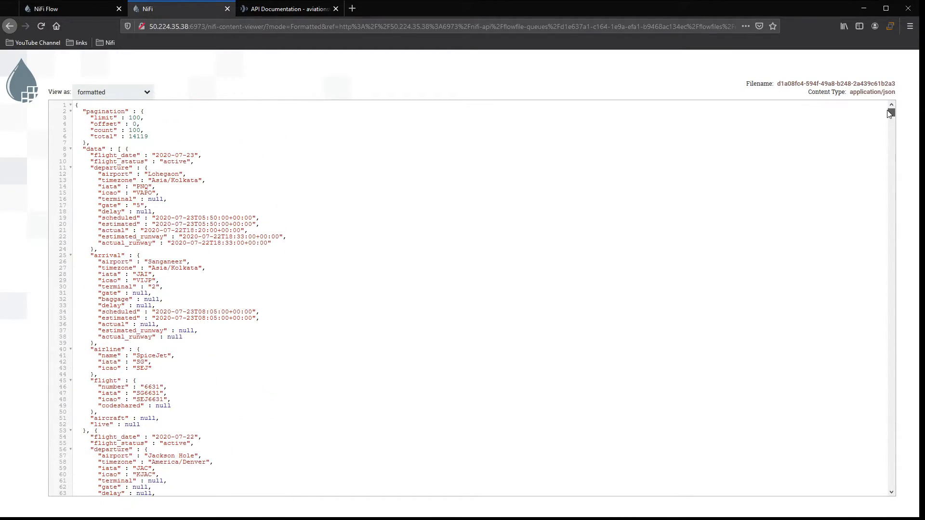
click(227, 8)
click(894, 76)
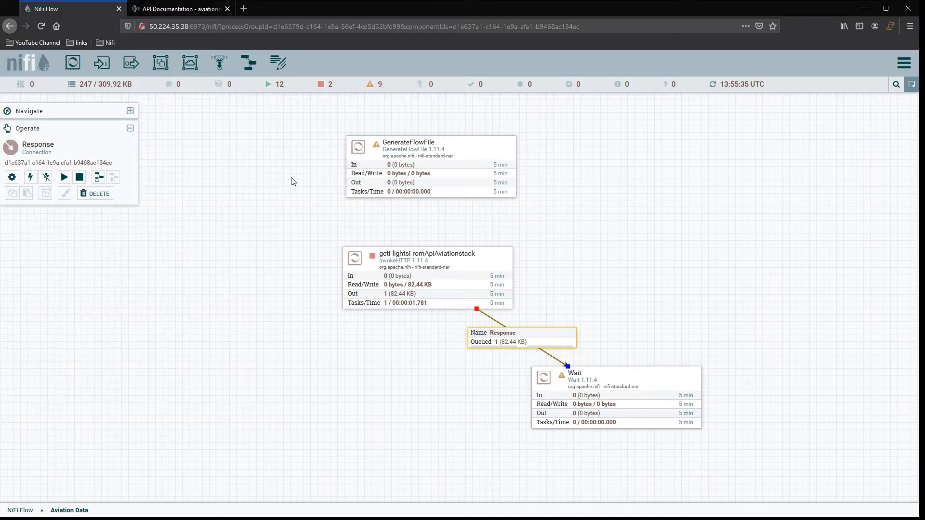
Review the Remote URL property of getFlightsFromApiAviationstack and close its configuration without changes.
double_click(442, 273)
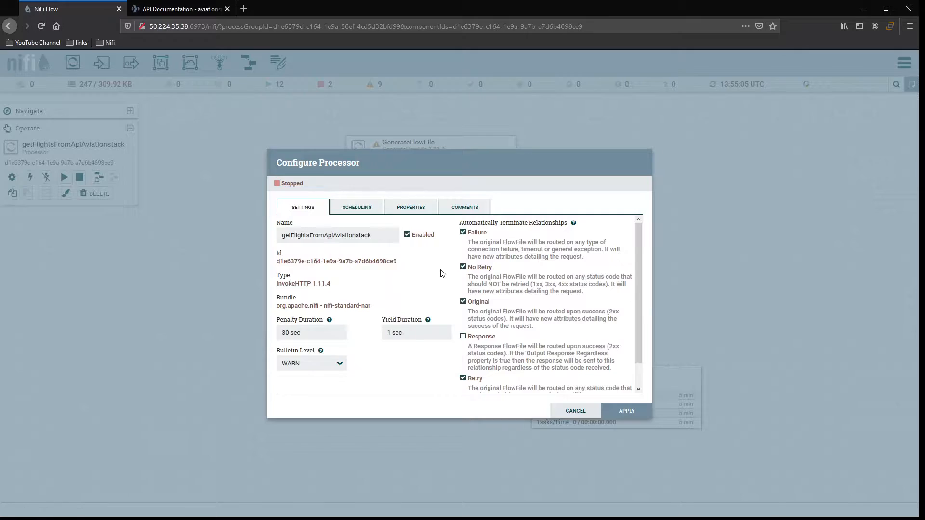
click(372, 210)
click(414, 207)
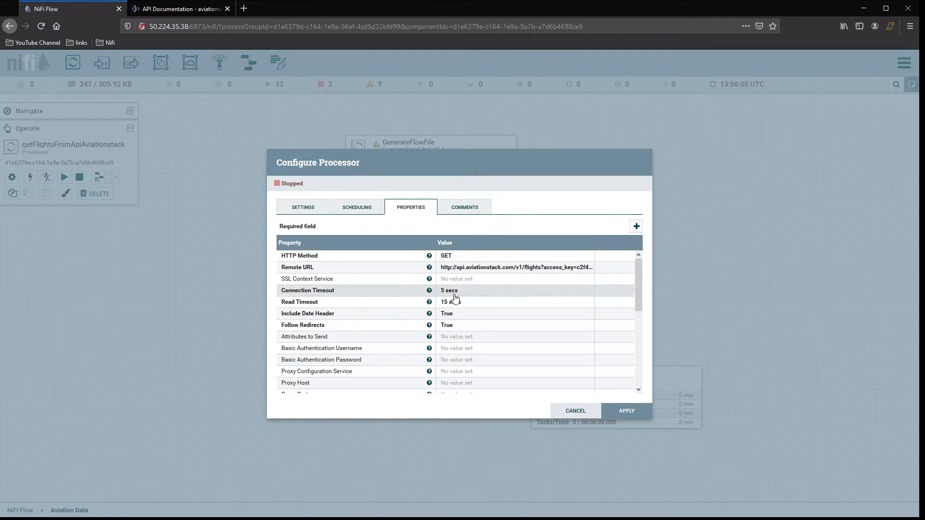
click(475, 268)
drag(466, 264, 242, 230)
drag(343, 282, 761, 322)
click(399, 247)
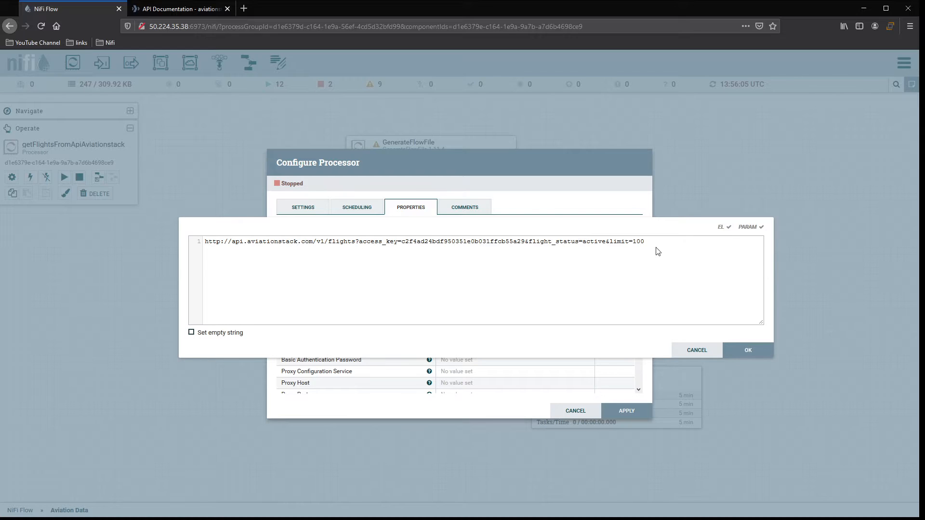
click(708, 349)
click(582, 413)
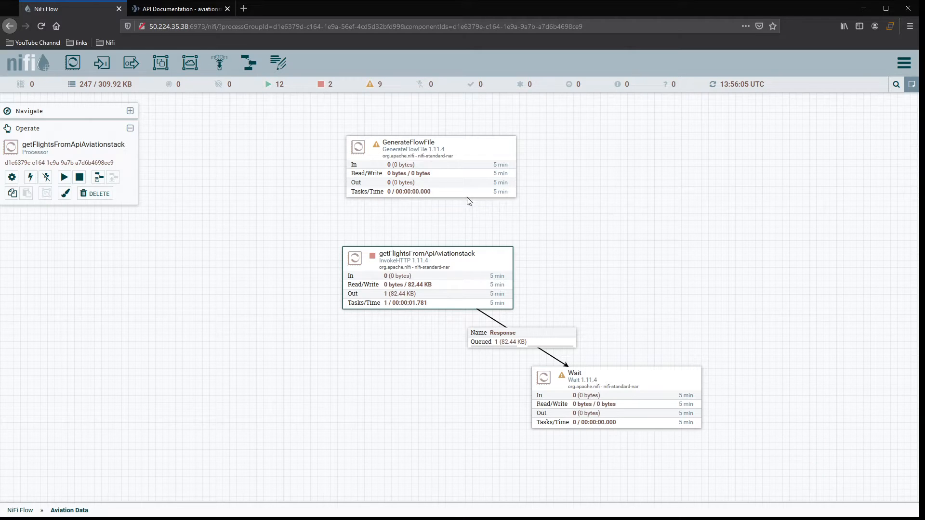
Consult the aviationstack API documentation for the real-time flights request parameters.
drag(295, 130, 291, 268)
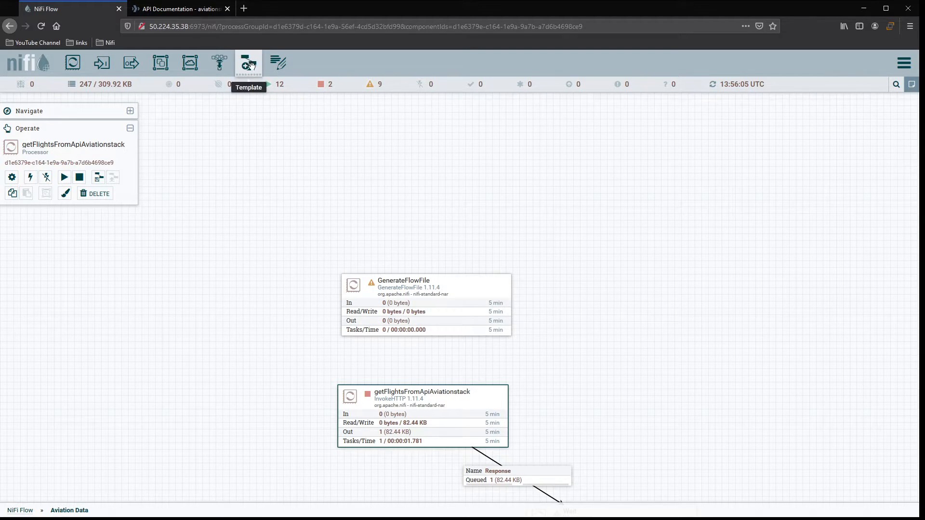
click(166, 9)
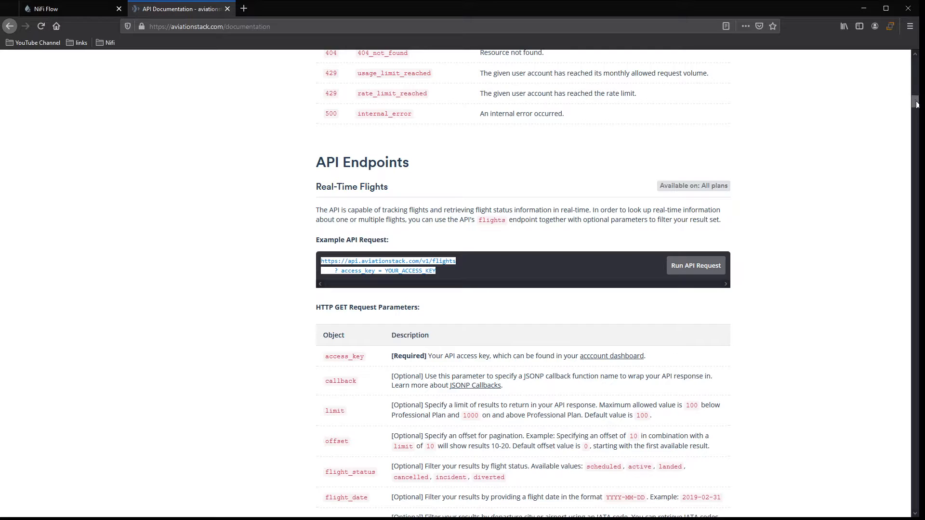
drag(914, 101, 914, 60)
scroll(141, 386, down, 3)
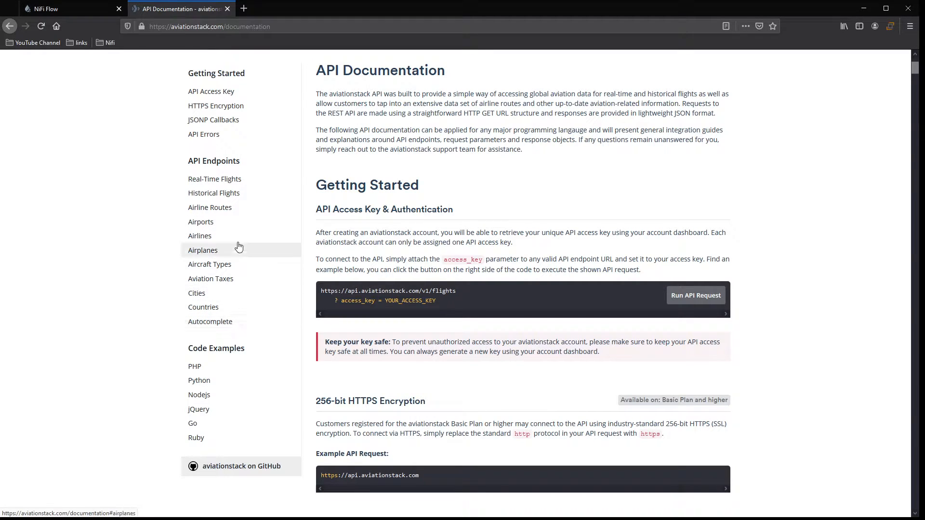
click(74, 12)
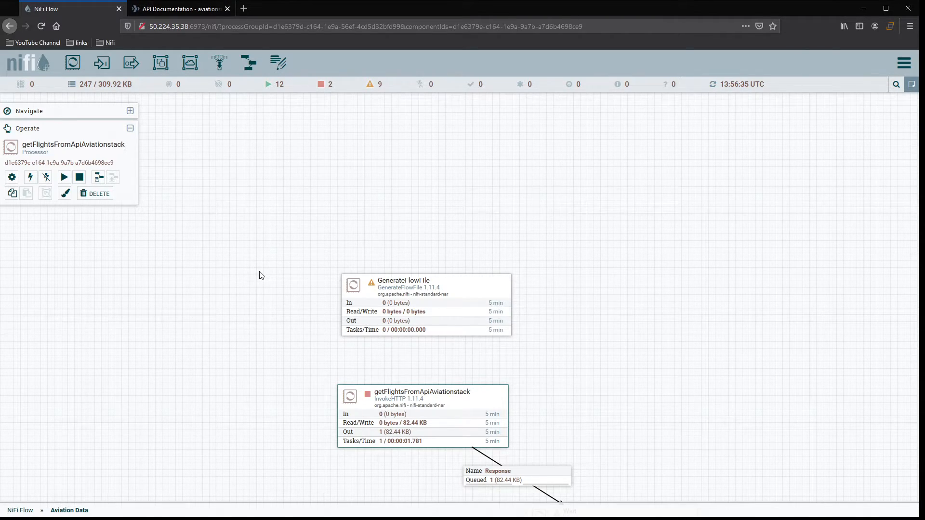
Add an access_key property to the GenerateFlowFile processor and paste the API access key as its value.
drag(266, 301, 249, 208)
drag(452, 192, 453, 190)
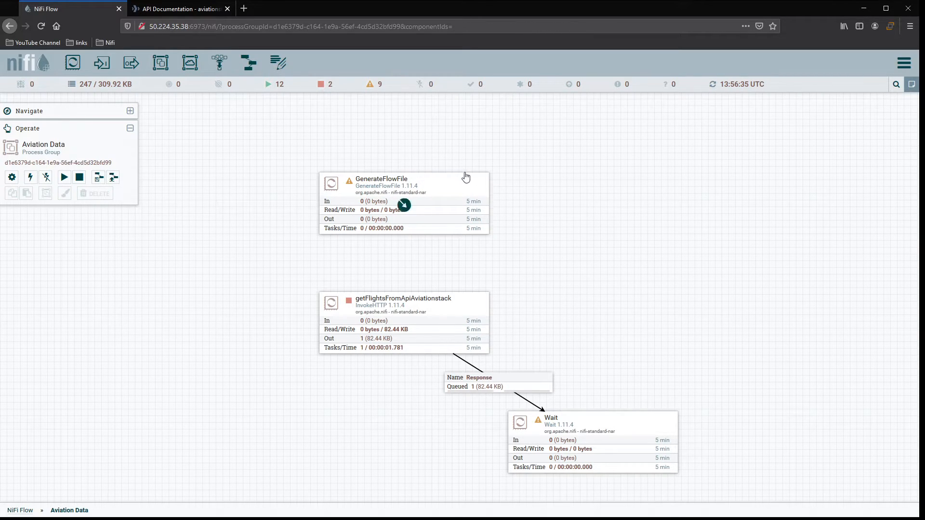
double_click(438, 190)
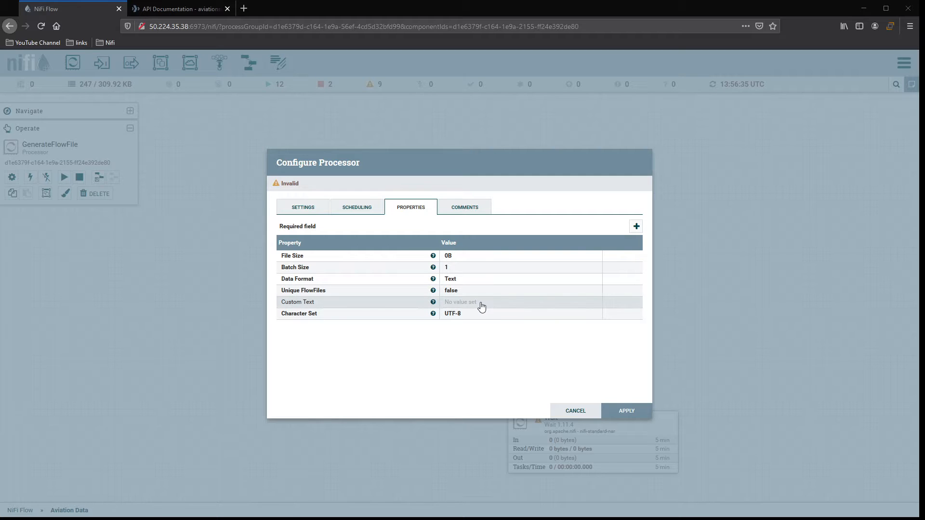
click(636, 226)
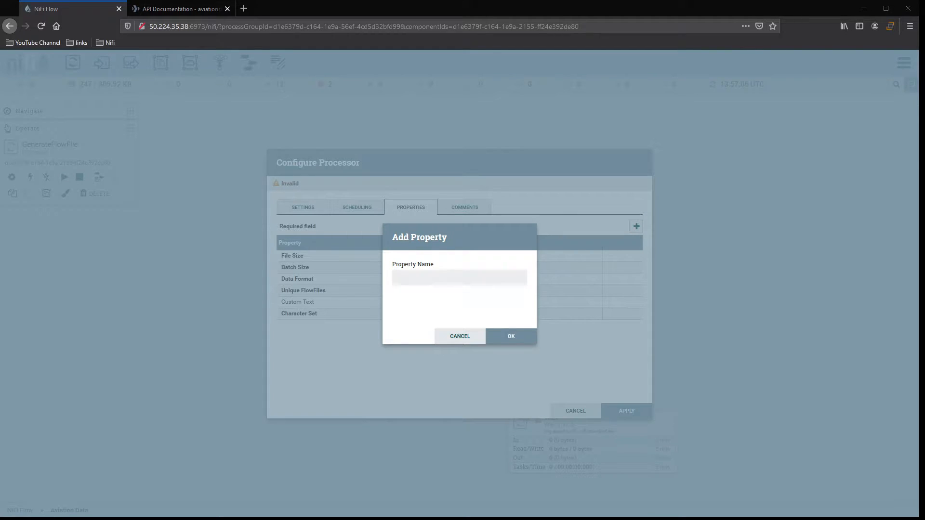
click(427, 277)
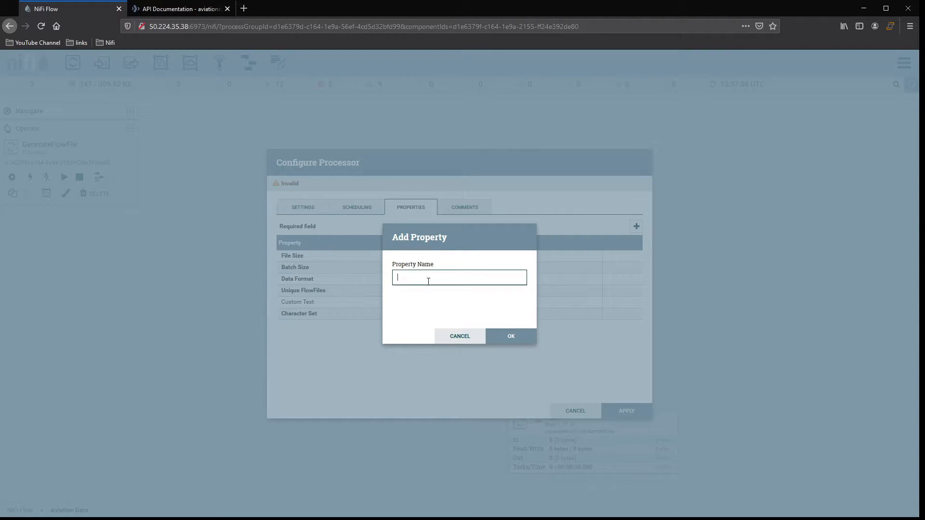
text(access_key)
click(503, 339)
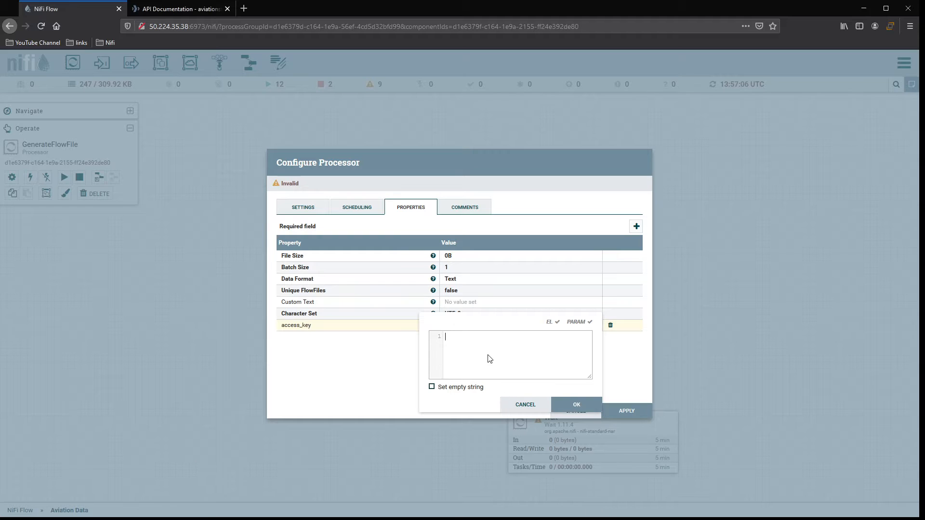
click(580, 405)
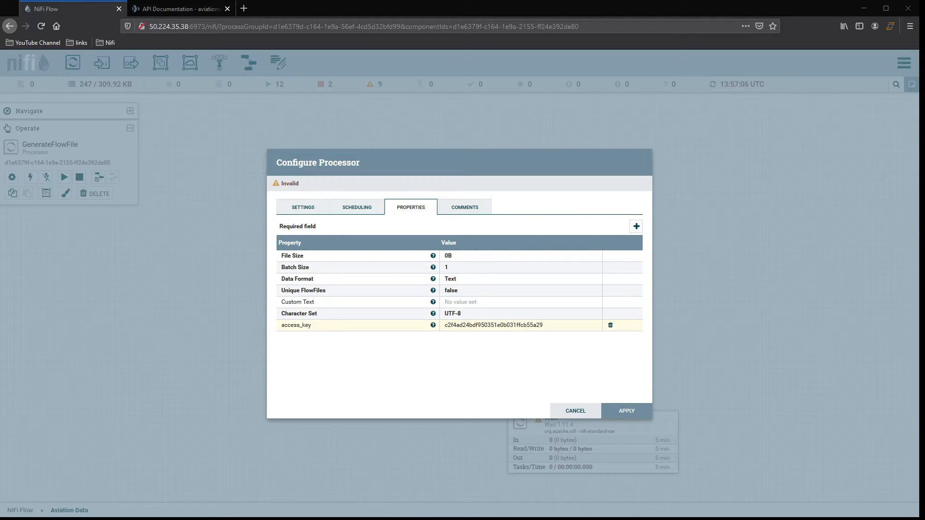
Add a flight_status property to GenerateFlowFile with the value active.
click(636, 226)
text(flight_status)
click(497, 332)
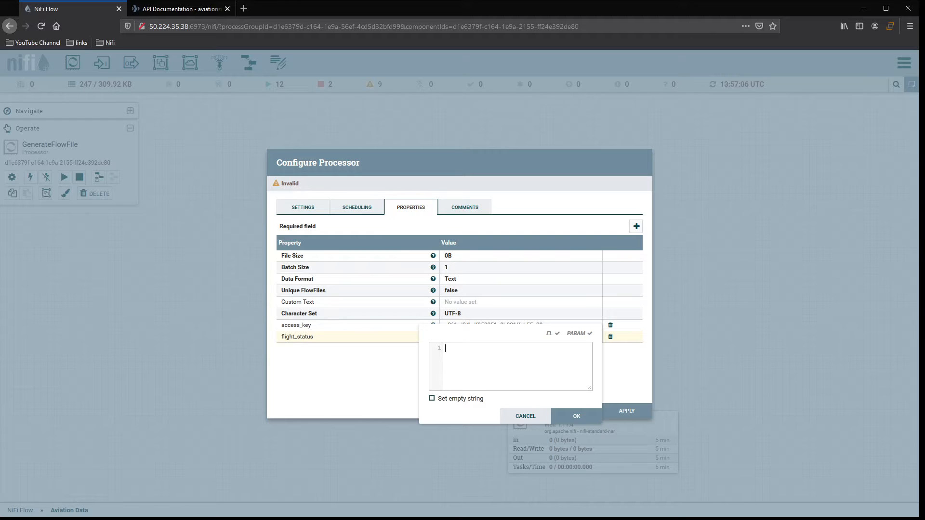
text(active)
click(576, 416)
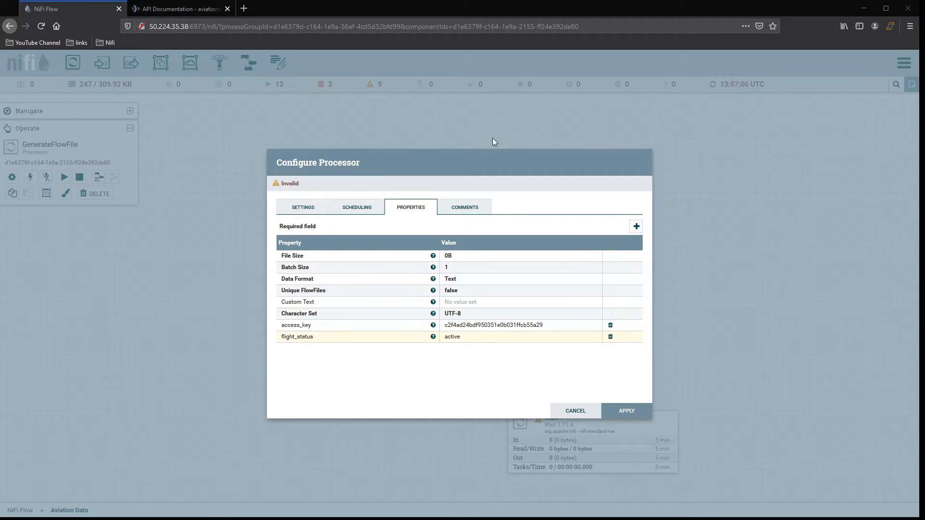
Add a limit property to GenerateFlowFile with the value 100 and apply the configuration.
click(634, 225)
text(limit)
click(511, 336)
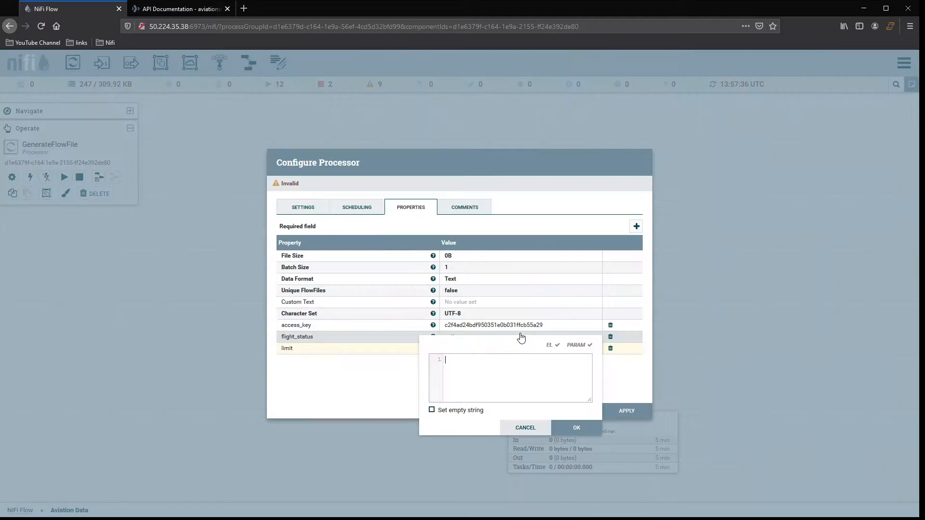
text(100)
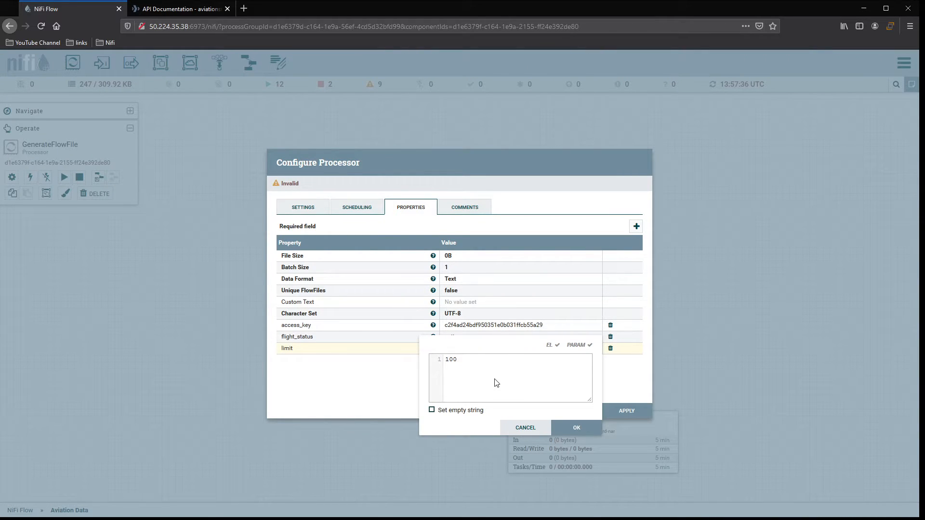
click(574, 428)
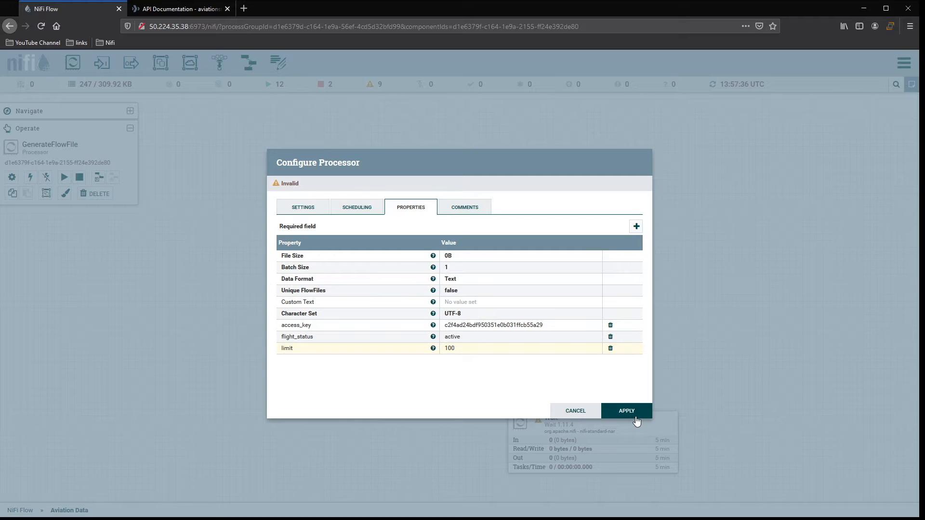
click(626, 410)
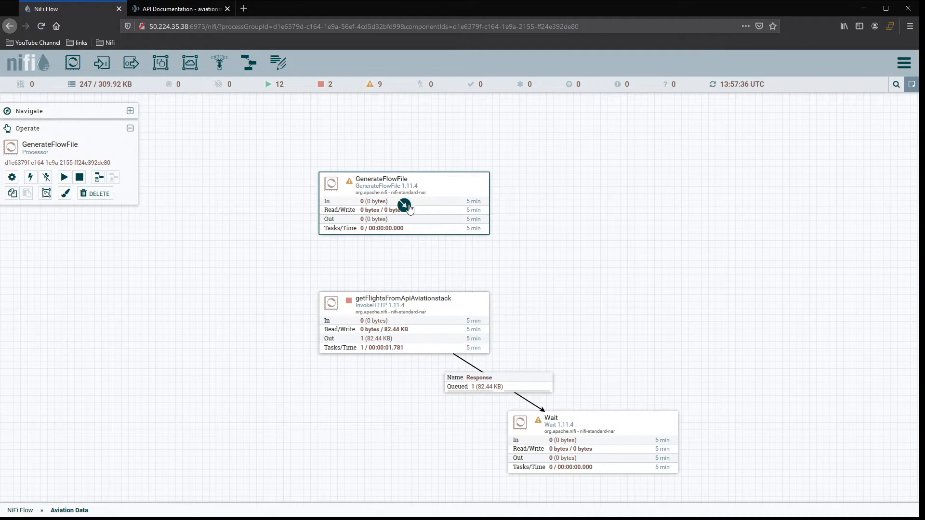
Set the GenerateFlowFile run schedule to 3 min and apply.
double_click(453, 188)
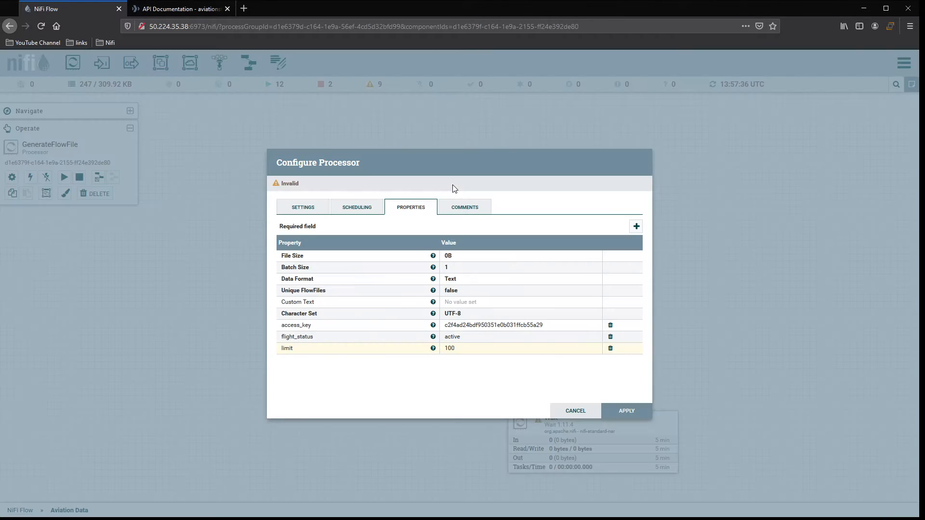
click(356, 208)
double_click(397, 268)
triple_click(398, 268)
text(3 min)
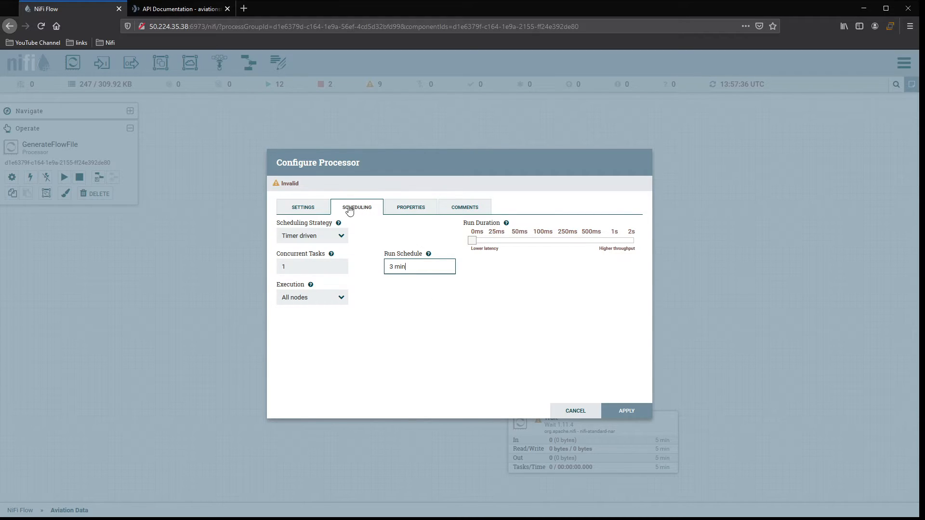
click(412, 209)
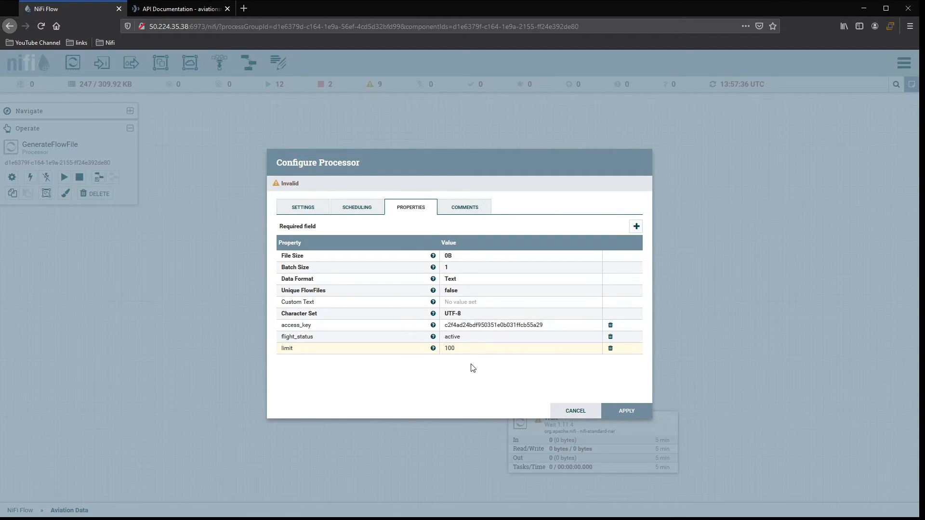
click(624, 410)
Set the run schedule of getFlightsFromApiAviationstack to 0 sec and apply.
click(453, 317)
double_click(453, 316)
click(356, 207)
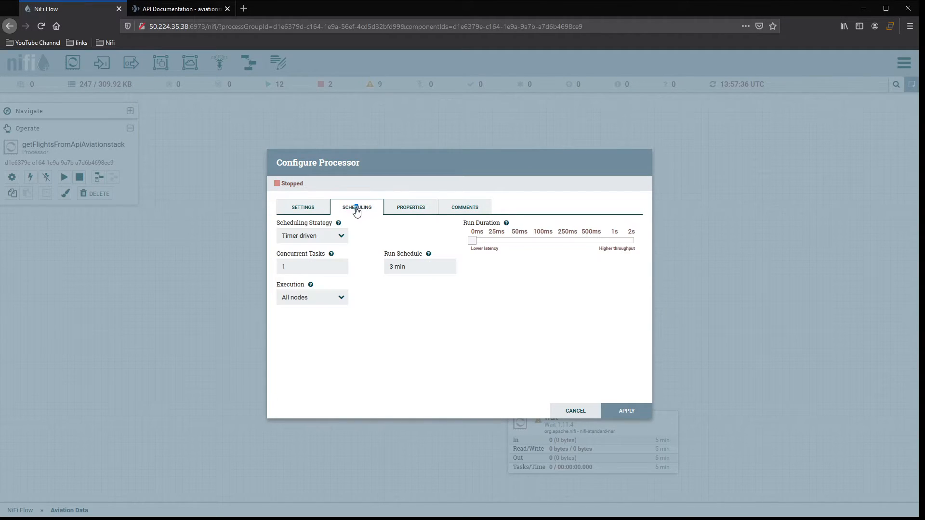
triple_click(394, 267)
text(0 sec)
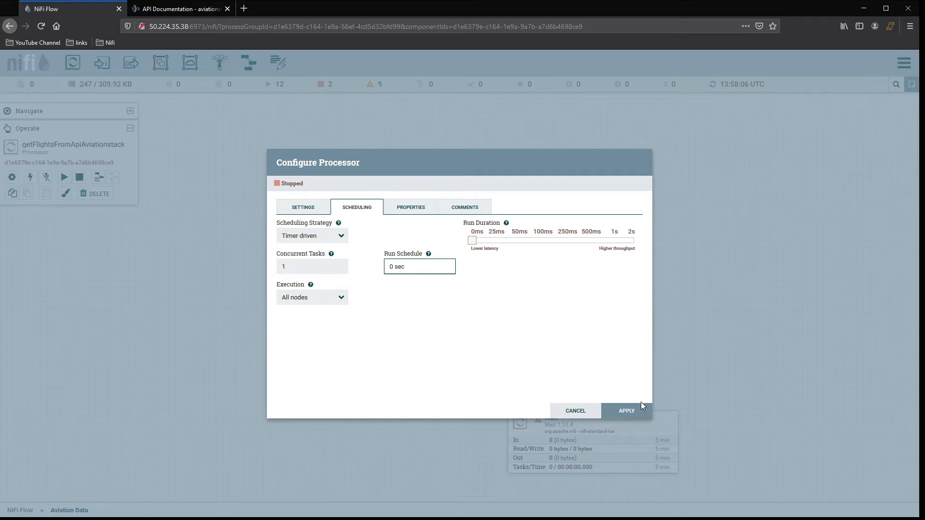
click(635, 410)
Connect GenerateFlowFile to getFlightsFromApiAviationstack through the success relationship.
drag(402, 296, 408, 325)
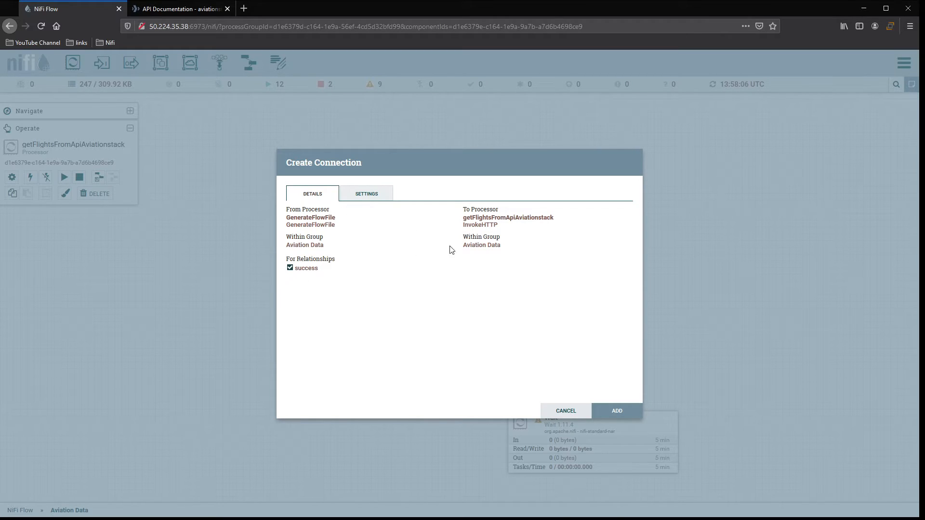
click(619, 412)
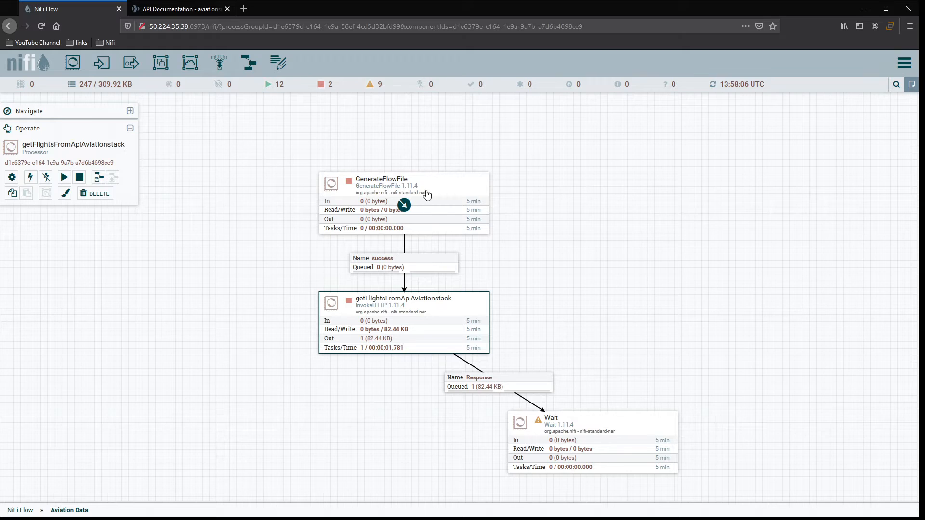
Move getFlightsFromApiAviationstack and the success connection label closer to GenerateFlowFile.
drag(458, 299, 459, 288)
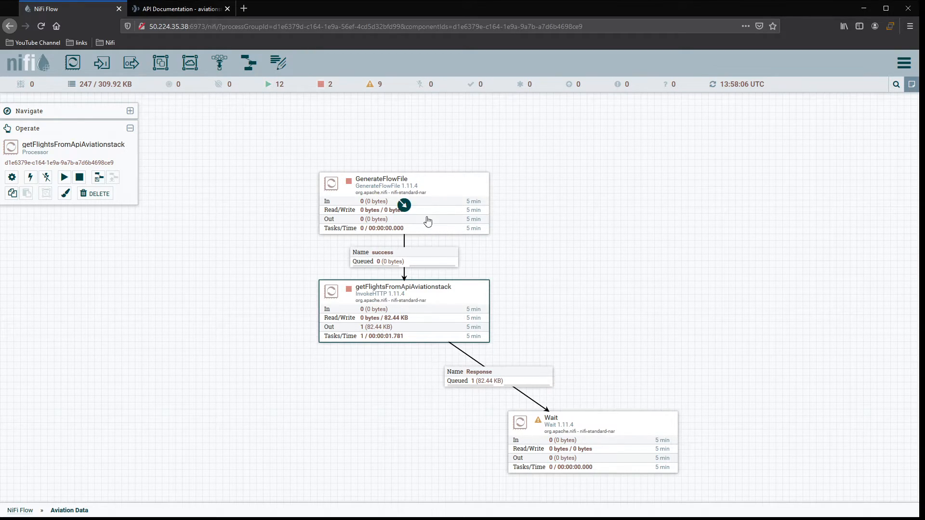
drag(405, 258, 255, 238)
drag(437, 288, 438, 246)
click(572, 228)
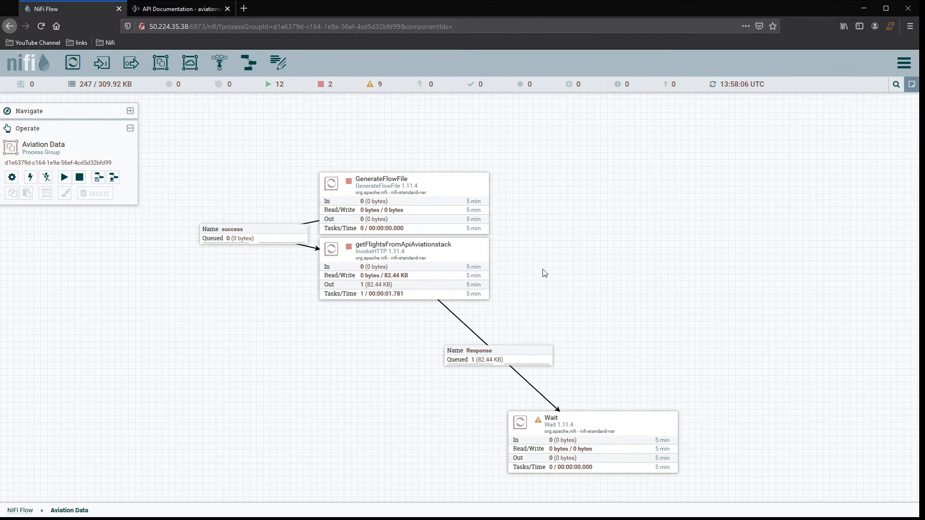
Empty the queue of the Response connection leading to Wait.
right_click(520, 359)
click(549, 462)
click(511, 335)
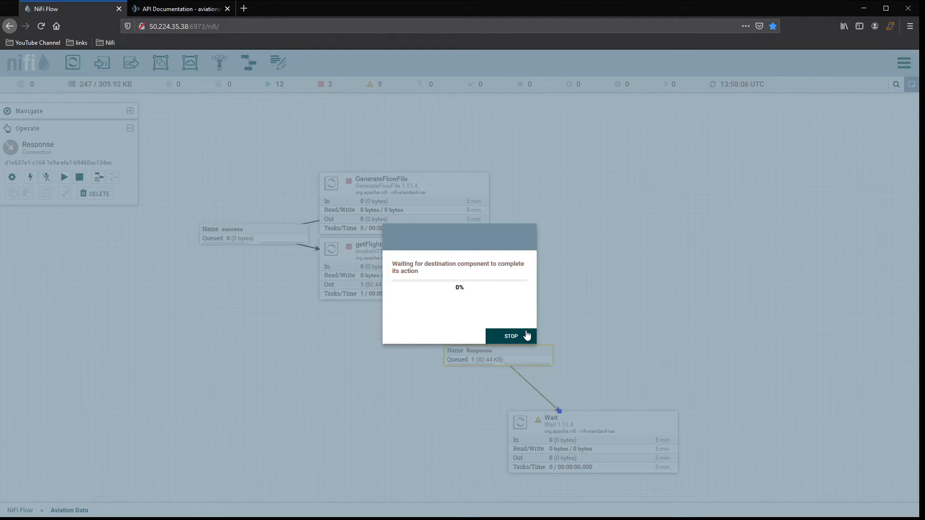
click(532, 336)
In getFlightsFromApiAviationstack's Remote URL, replace the hard-coded access key with the expression ${access_key}.
double_click(414, 265)
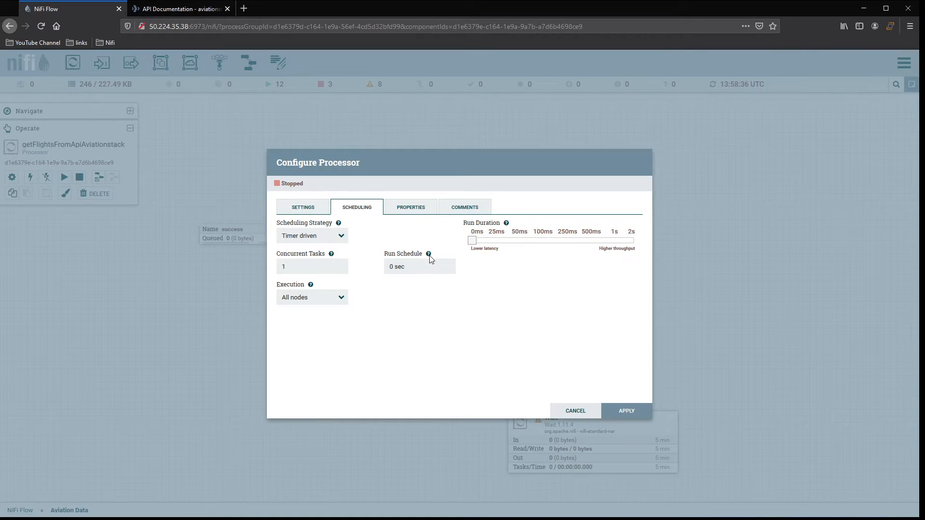
click(411, 215)
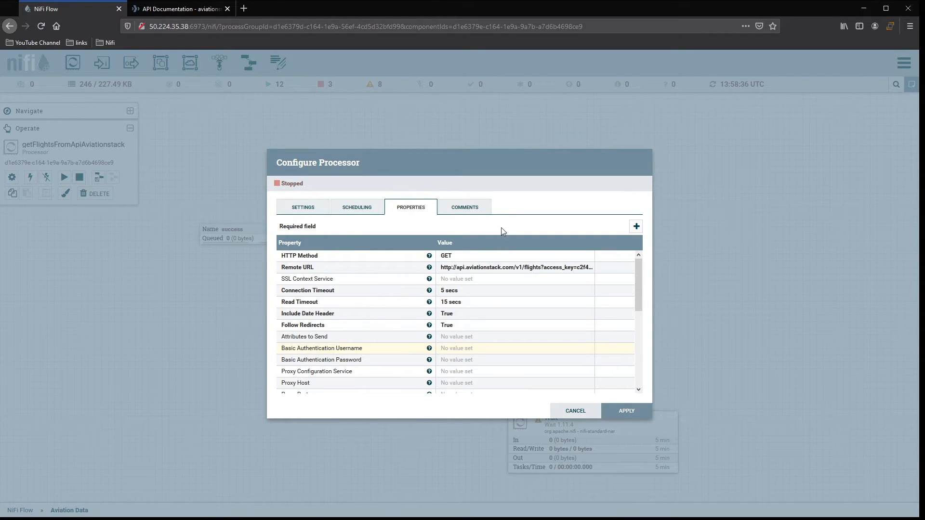
click(484, 267)
drag(588, 320, 796, 347)
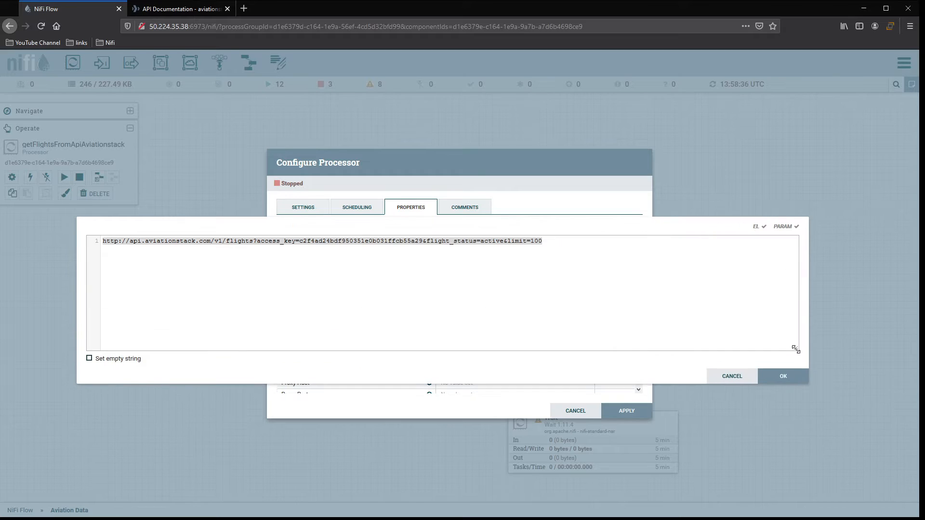
click(597, 254)
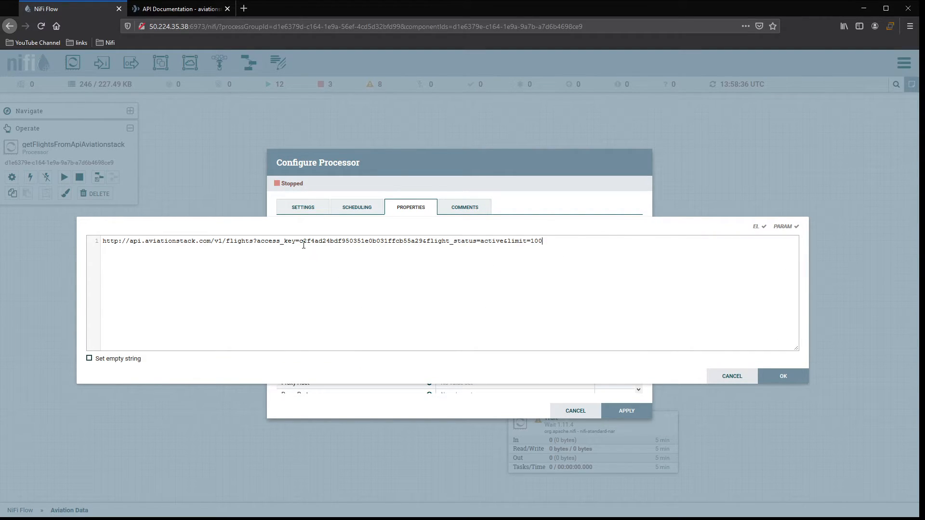
drag(299, 241, 424, 241)
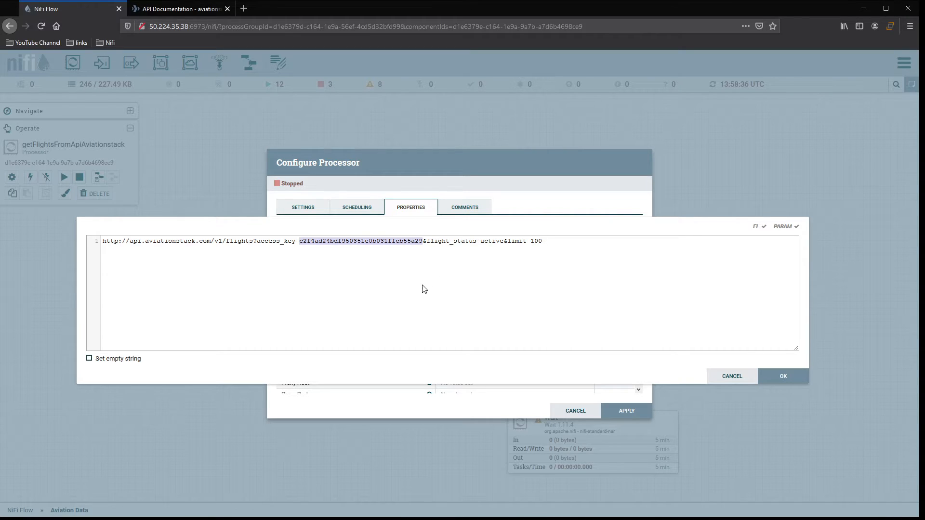
key(BackSpace)
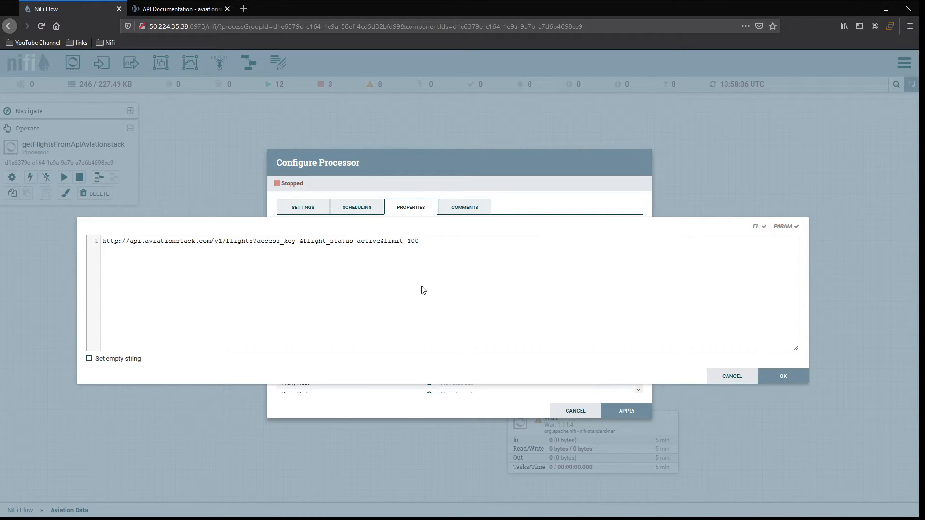
text(${)
text(acc)
text(ess)
text(_key)
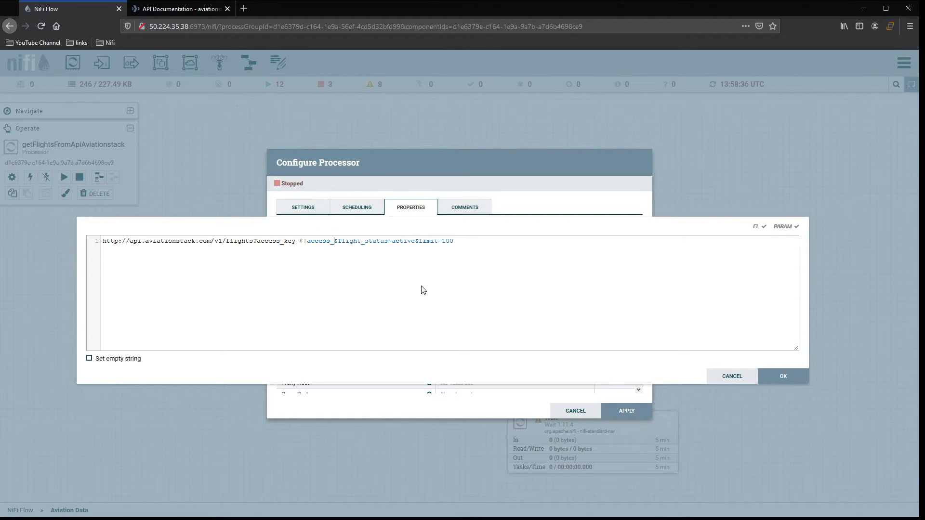
text(})
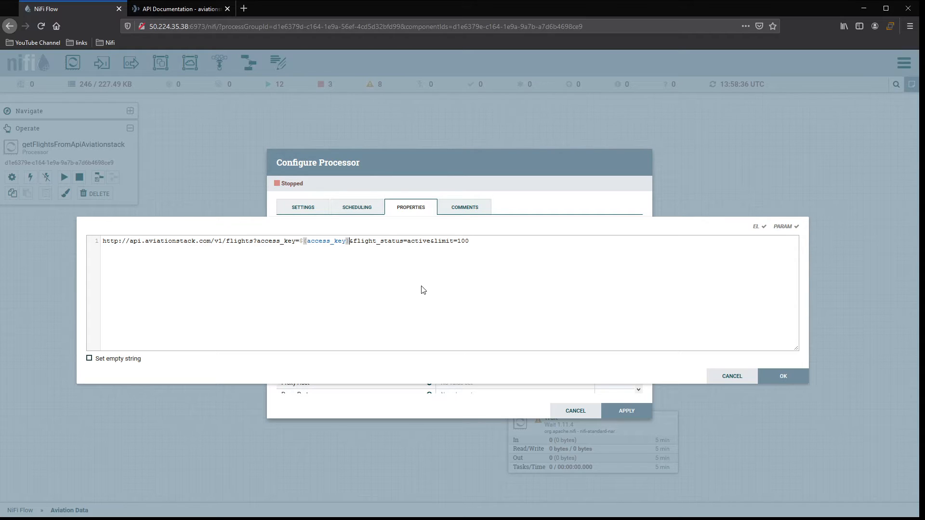
Replace the flight_status and limit values in the Remote URL with ${flight_status} and ${limit}.
key(Right)
key(shift+Right)
key(shift+Right)
key(shift+Right)
key(shift+Right)
key(shift+Right)
key(shift+Right)
text(${flight_status})
key(Right)
key(Right)
key(shift+End)
text(${limit})
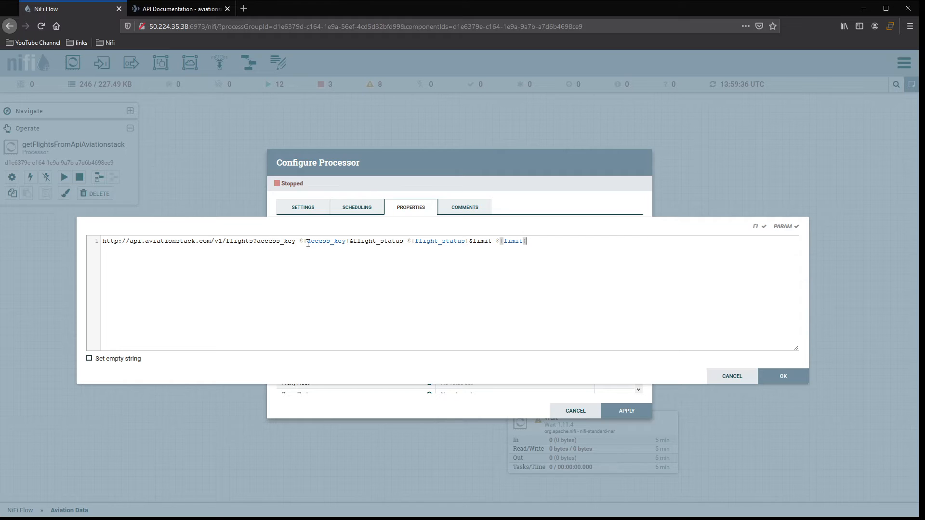
Confirm the edited Remote URL and apply the getFlightsFromApiAviationstack configuration.
double_click(322, 242)
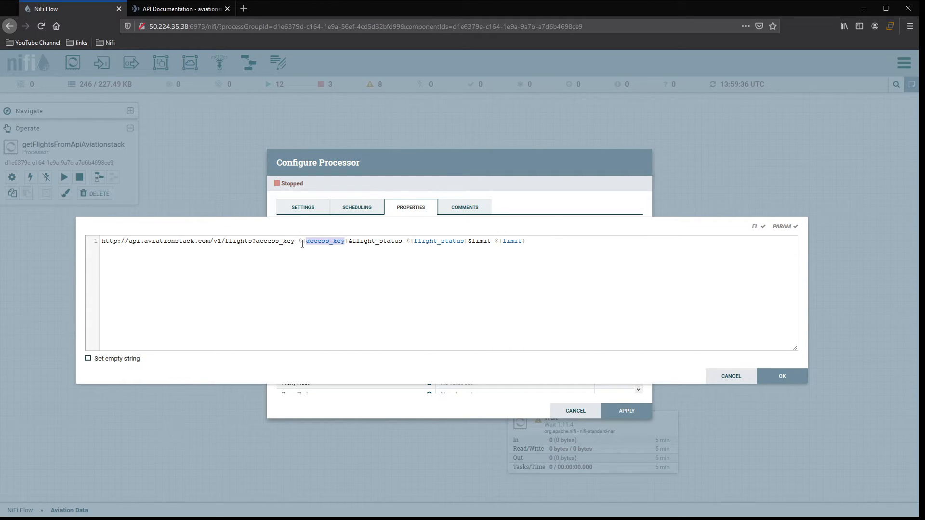
drag(300, 241, 348, 242)
drag(342, 221, 326, 290)
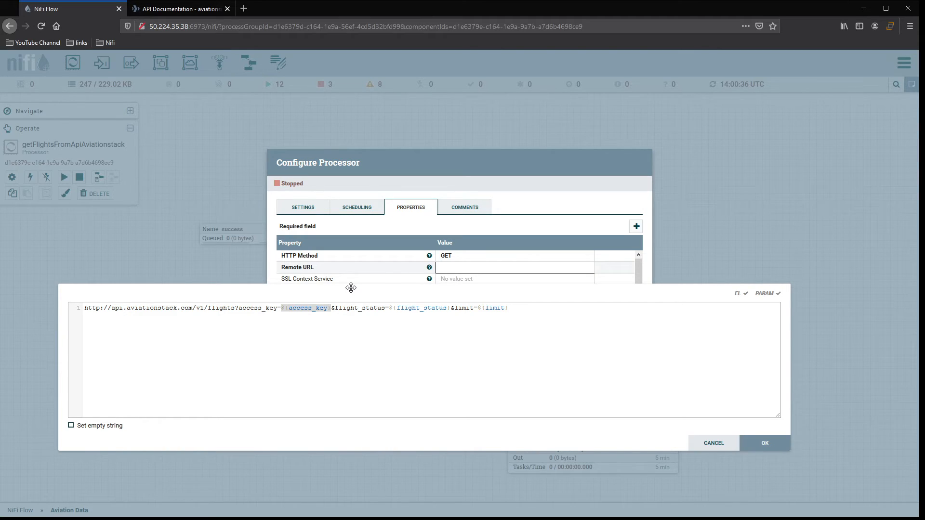
drag(342, 295, 346, 304)
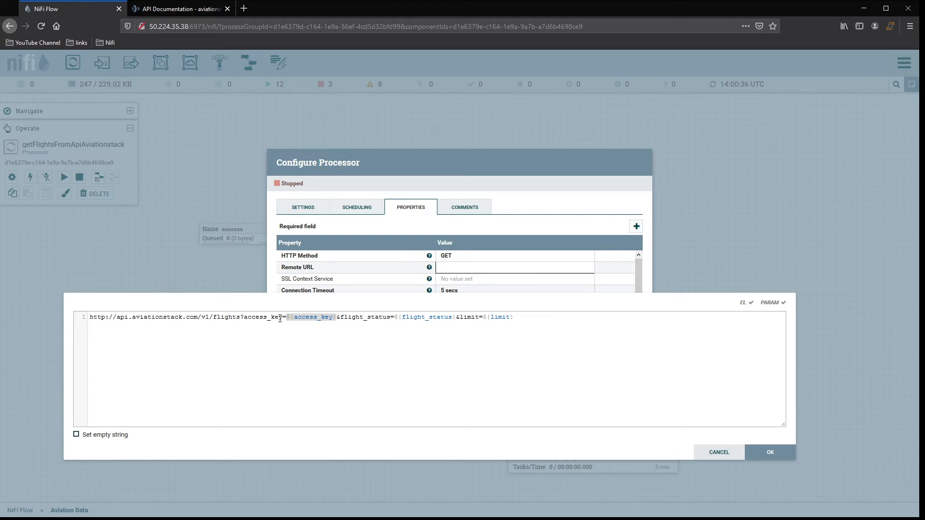
key(End)
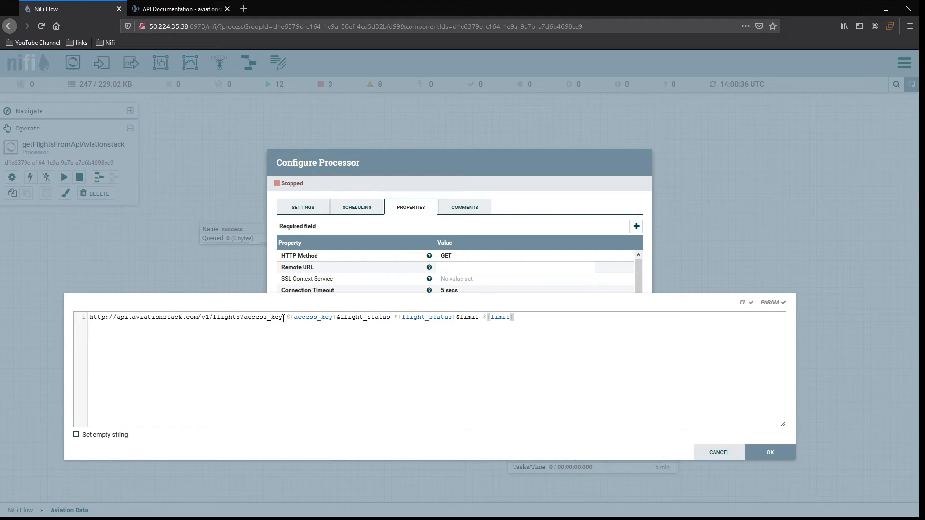
mouse_move(287, 317)
mouse_down()
mouse_move(331, 318)
mouse_move(300, 317)
mouse_up()
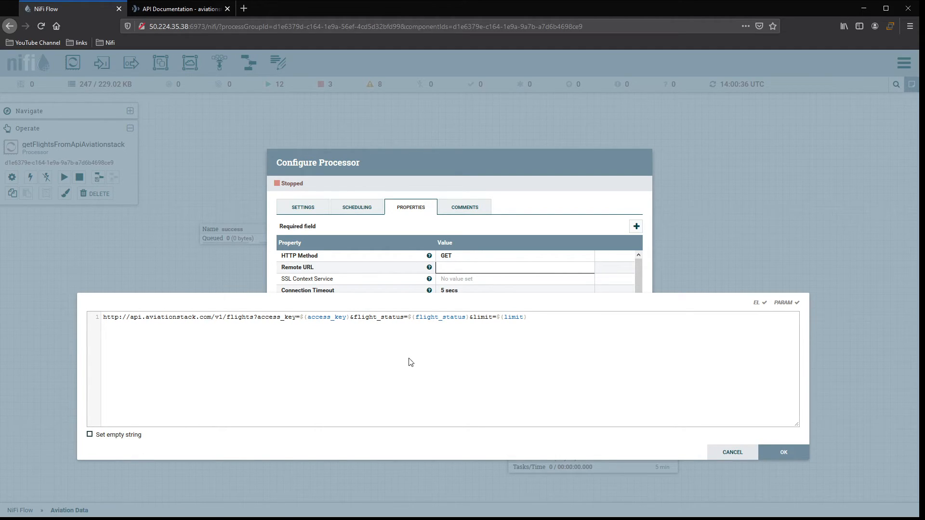
click(782, 452)
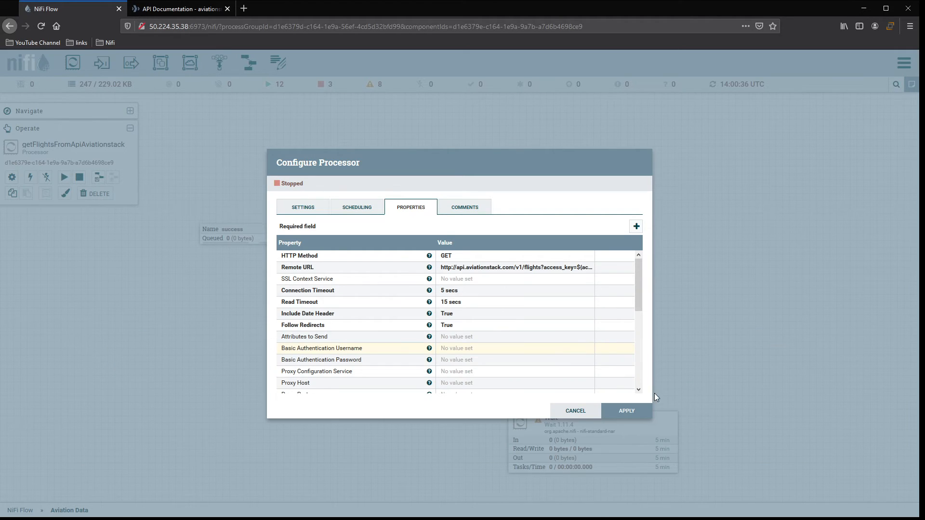
click(619, 411)
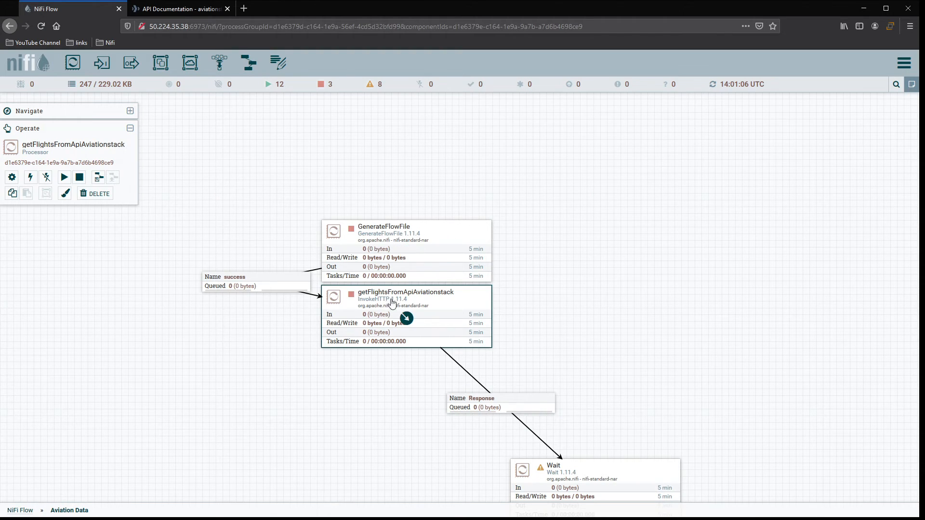
Review the Remote URL of getFlightsFromApiAviationstack and close its configuration without changes.
drag(587, 243, 578, 159)
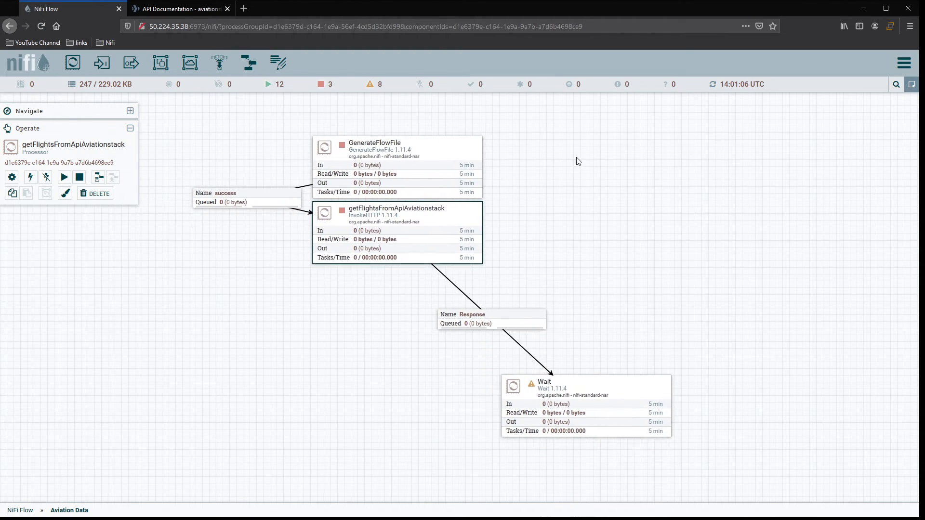
double_click(458, 213)
click(489, 268)
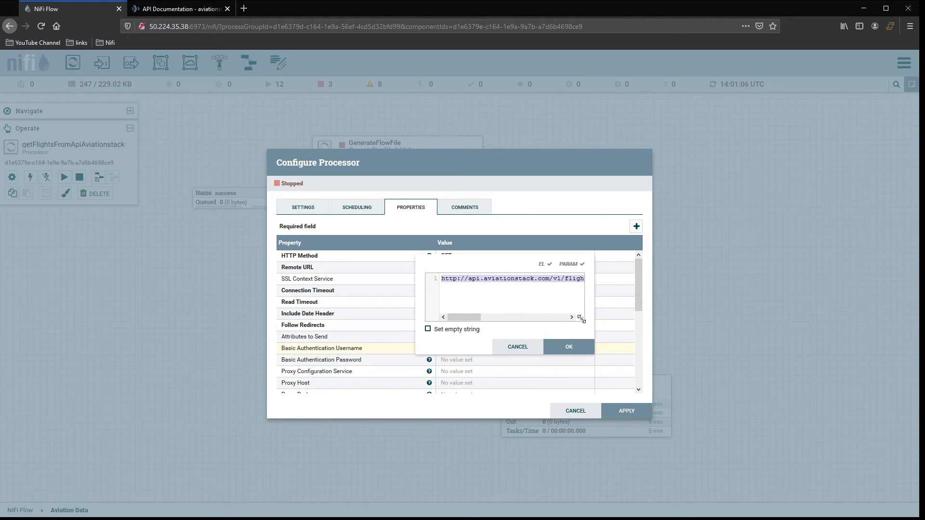
drag(588, 316, 837, 350)
click(766, 299)
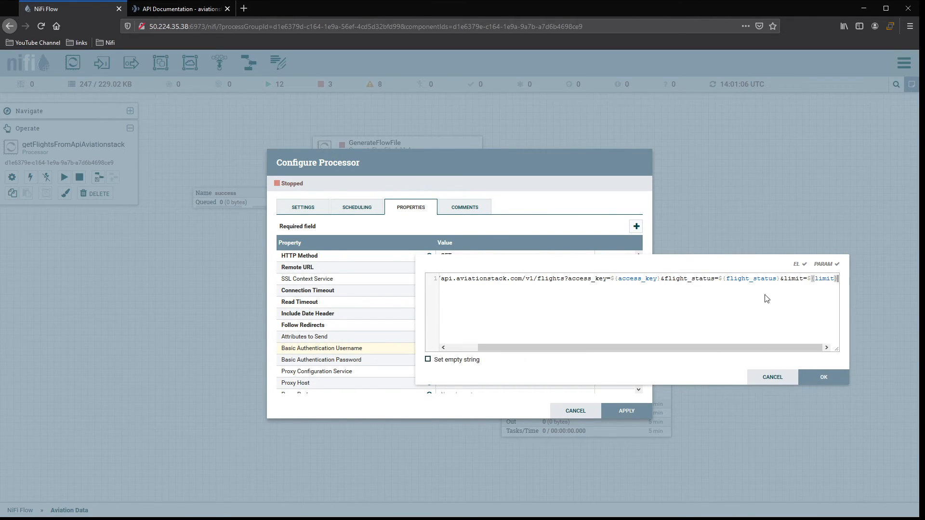
click(827, 379)
click(578, 411)
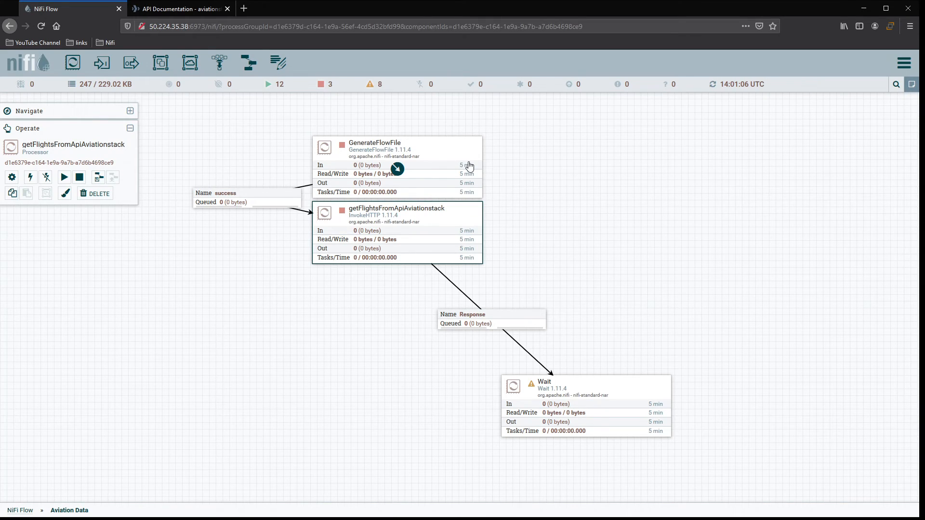
Start the GenerateFlowFile processor and refresh the canvas.
right_click(430, 151)
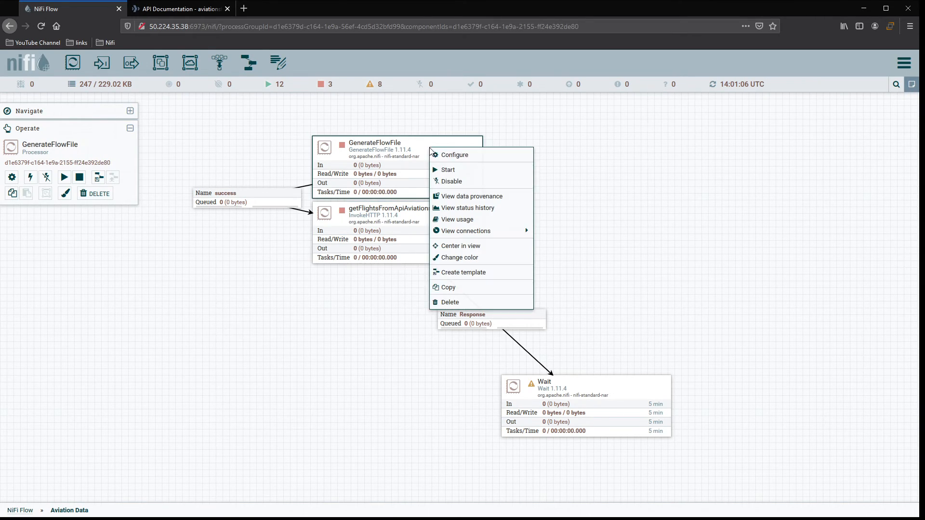
click(447, 170)
right_click(560, 151)
click(576, 160)
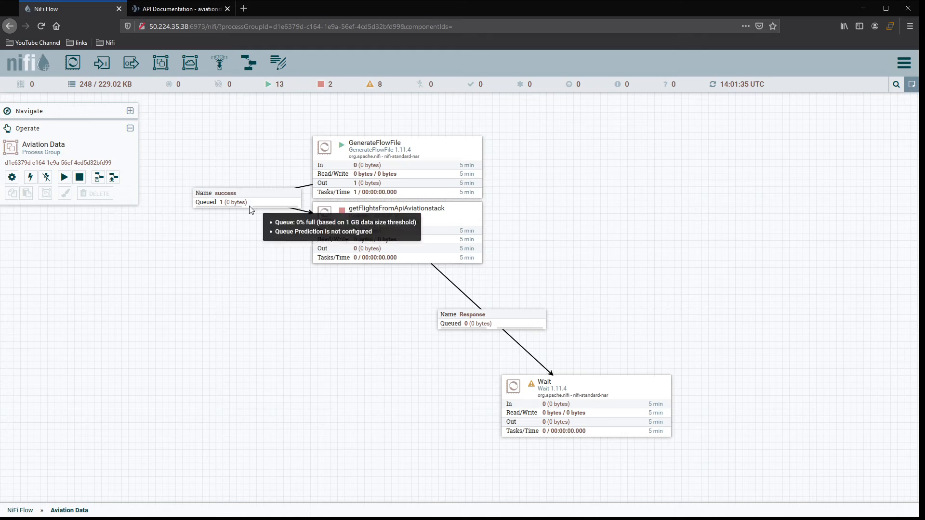
List the success connection's queue and inspect the queued flow file's attributes.
right_click(255, 199)
click(291, 236)
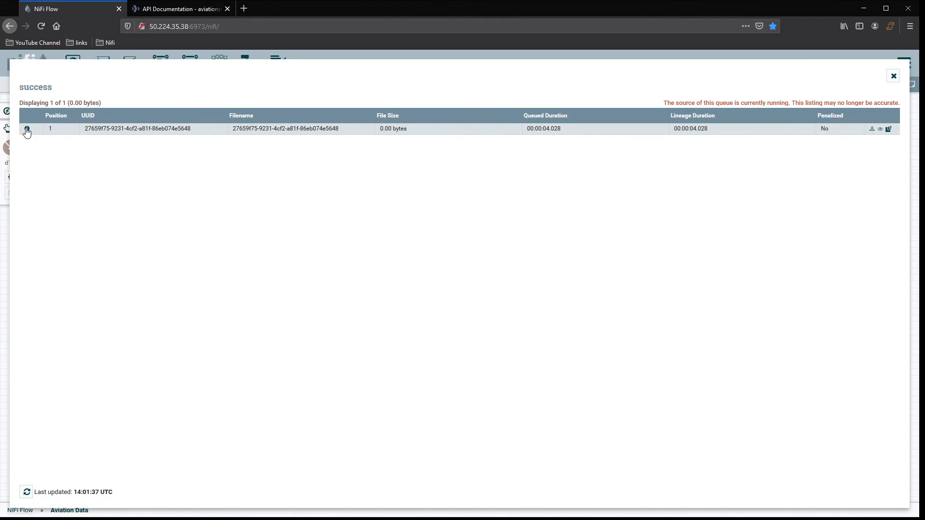
click(26, 128)
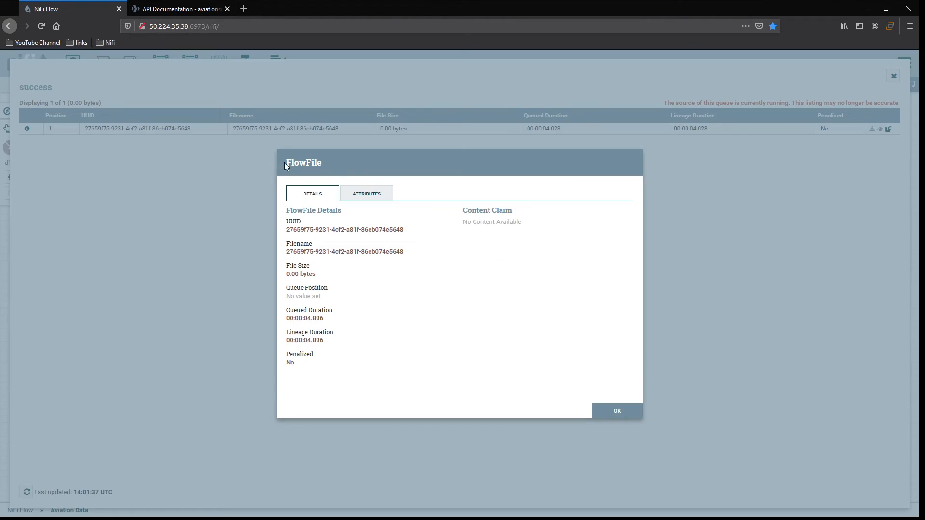
click(375, 195)
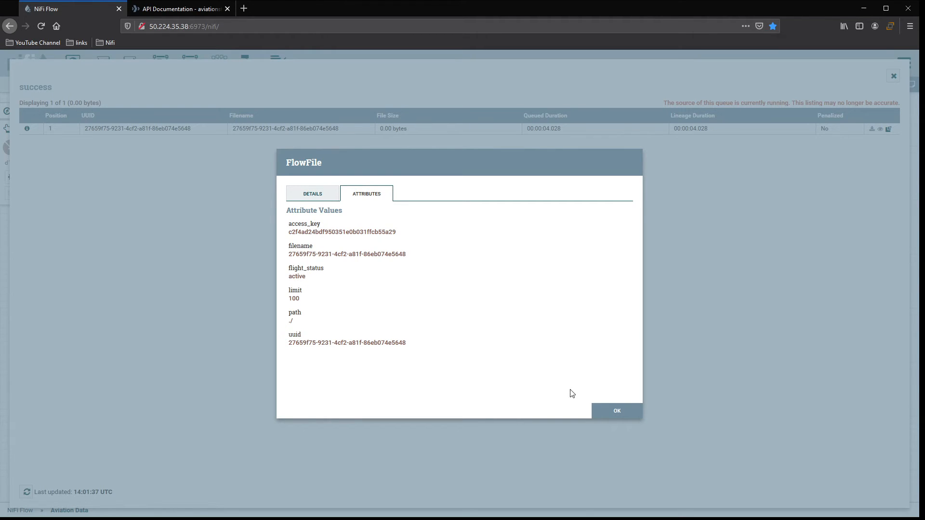
click(619, 415)
click(893, 76)
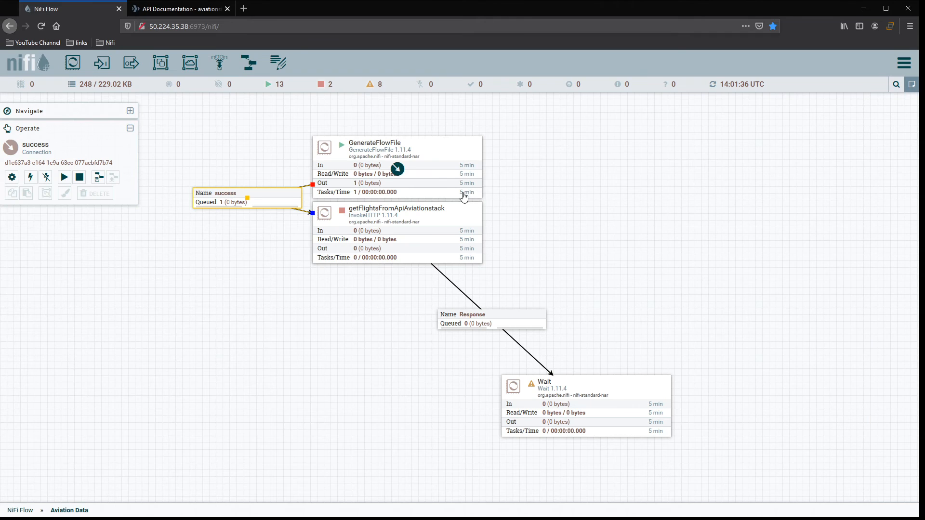
Start the getFlightsFromApiAviationstack processor and refresh the canvas.
right_click(433, 217)
click(451, 239)
right_click(614, 189)
click(631, 193)
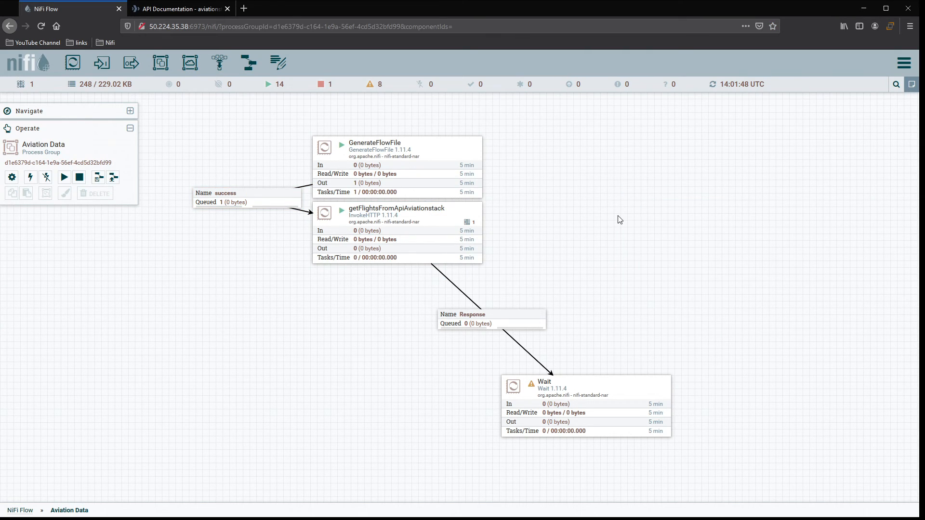
right_click(601, 218)
click(624, 225)
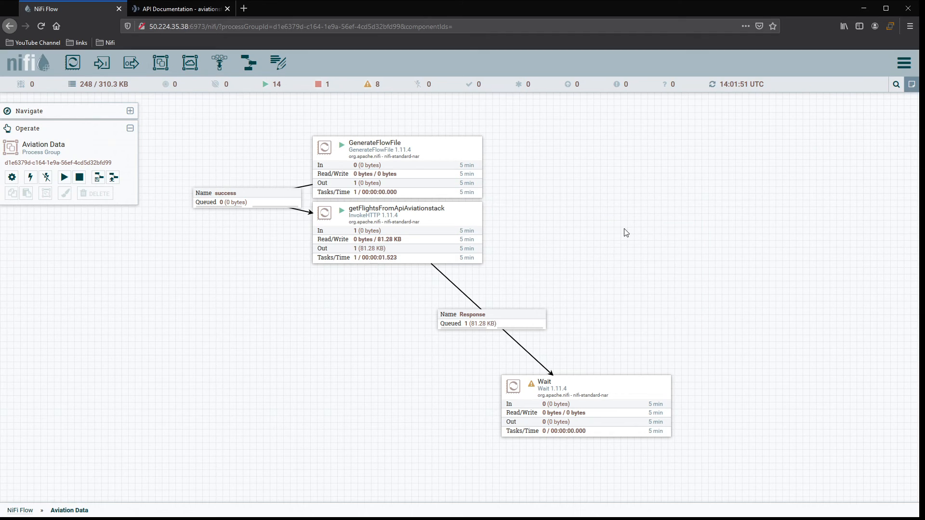
List the Response connection's queue and open the queued flow file's content in formatted view.
right_click(501, 322)
click(530, 351)
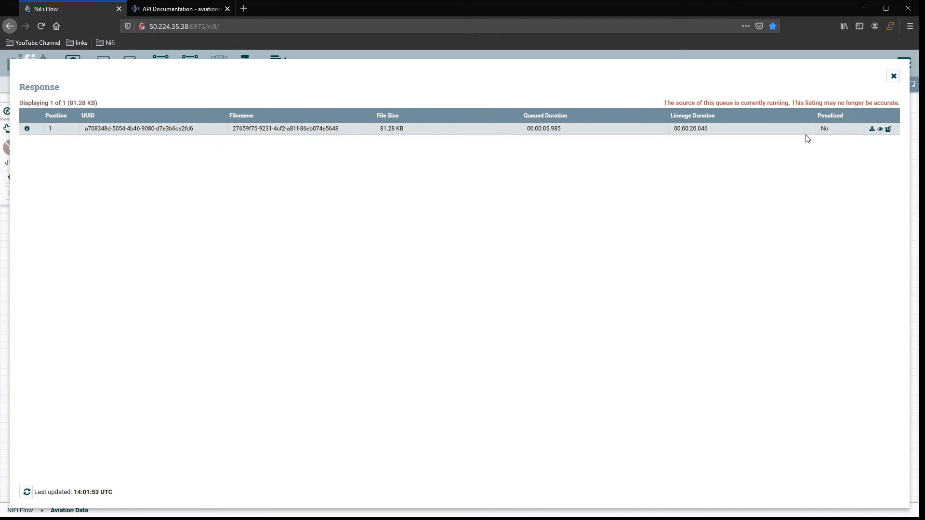
click(881, 129)
click(136, 93)
click(121, 124)
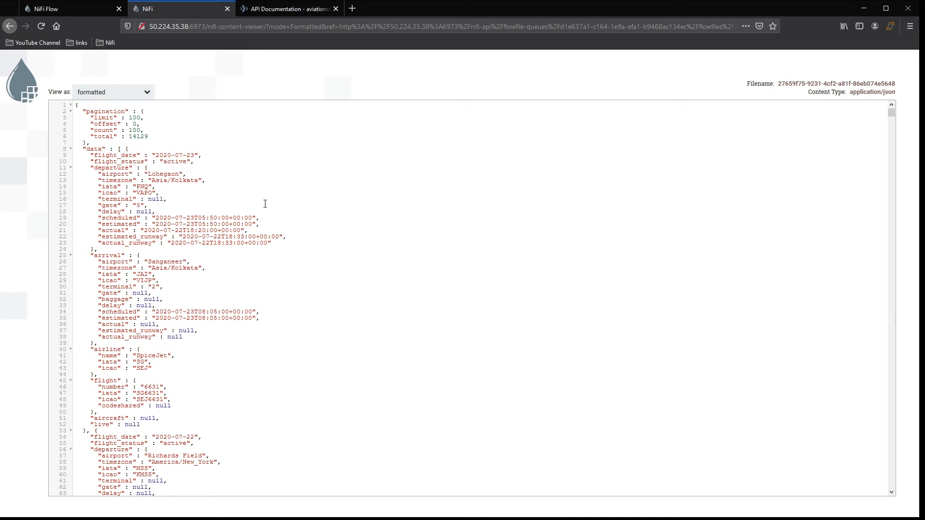
Read through the returned JSON flight data, then close the content viewer tab and the queue listing.
drag(90, 150, 245, 361)
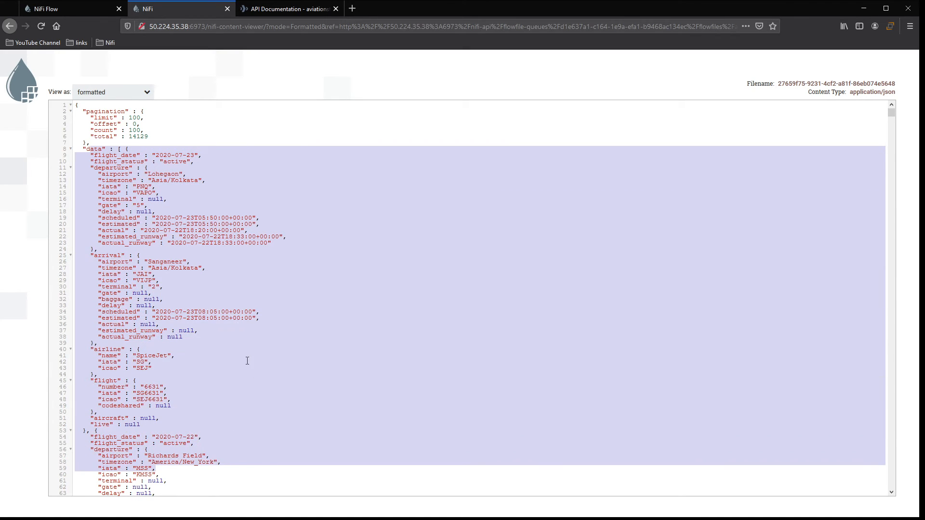
click(246, 362)
scroll(248, 320, down, 5)
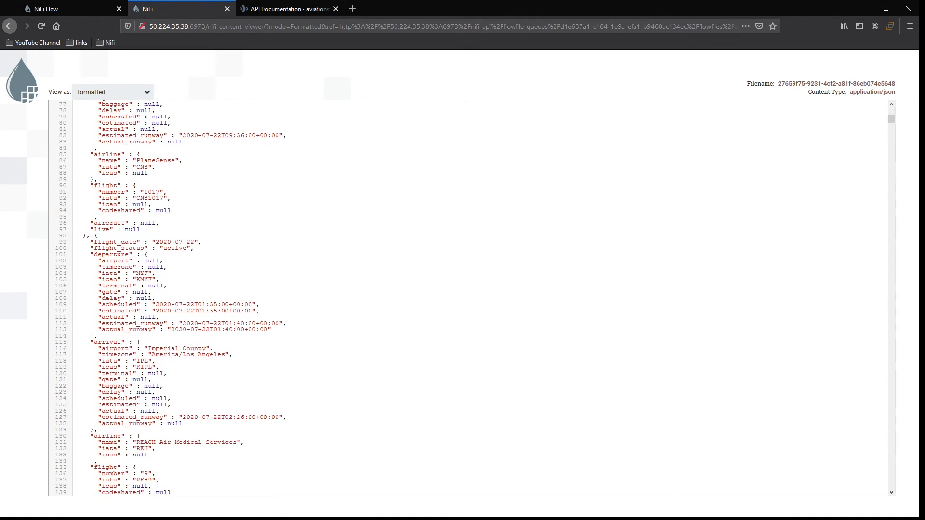
scroll(245, 319, up, 5)
scroll(245, 318, up, 1)
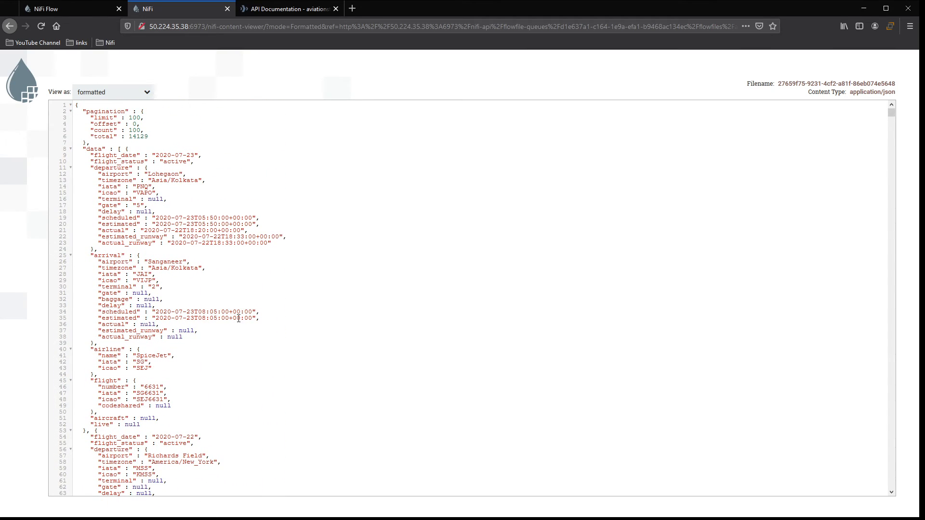
click(228, 9)
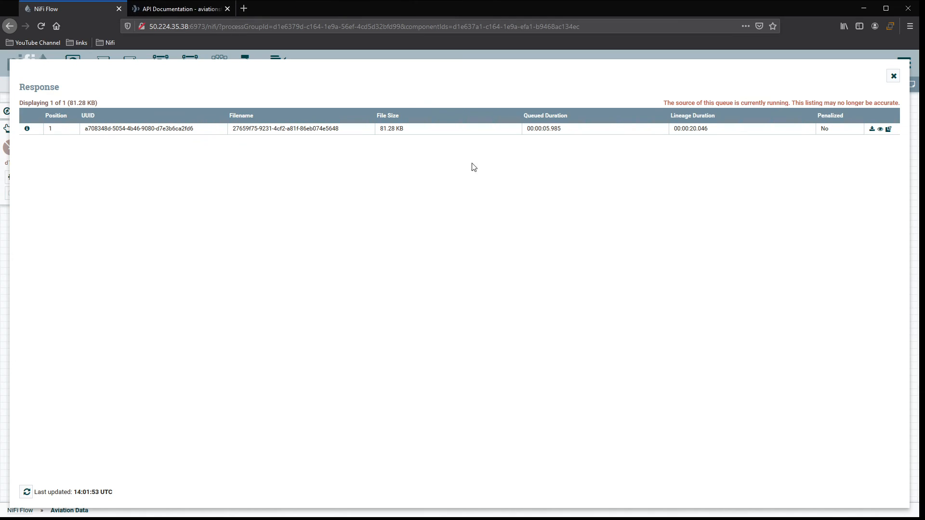
click(894, 77)
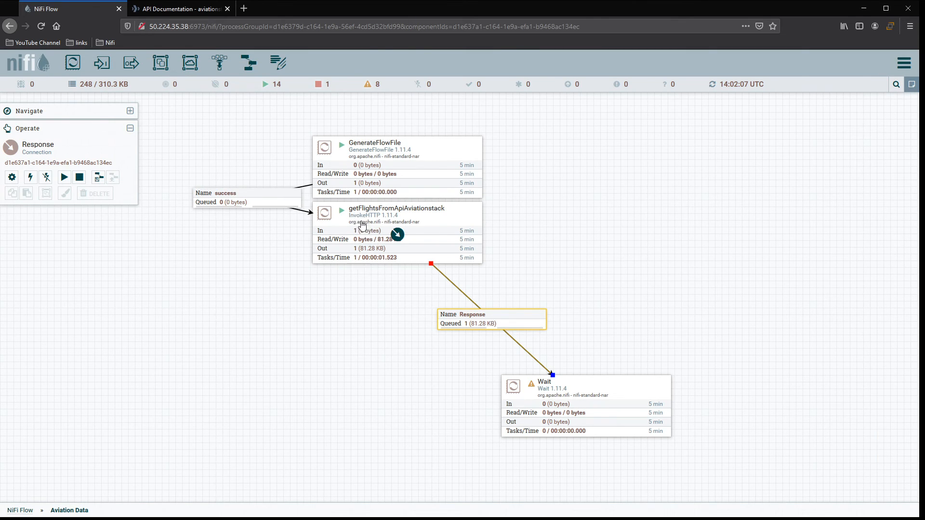
Open getFlightsFromApiAviationstack's processor details and review its properties before closing them.
double_click(436, 223)
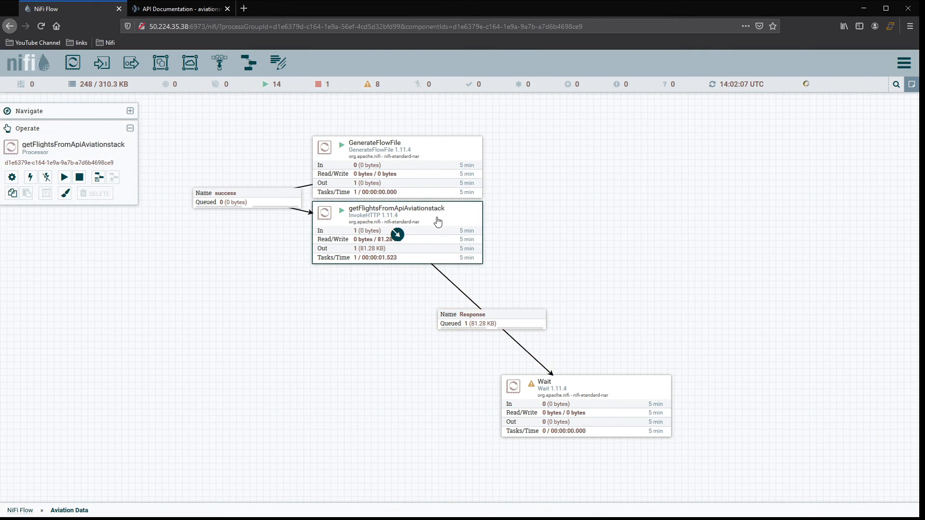
click(366, 208)
click(402, 209)
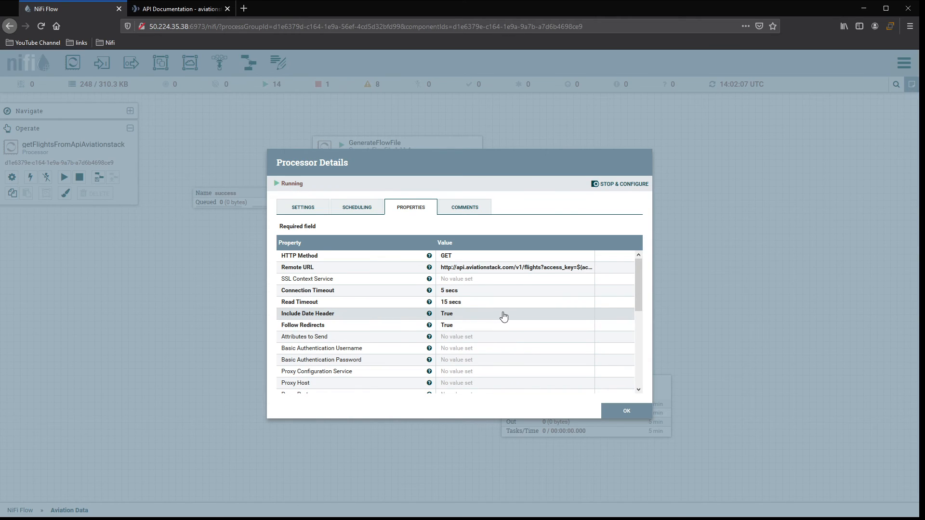
scroll(503, 316, down, 1)
scroll(504, 316, down, 5)
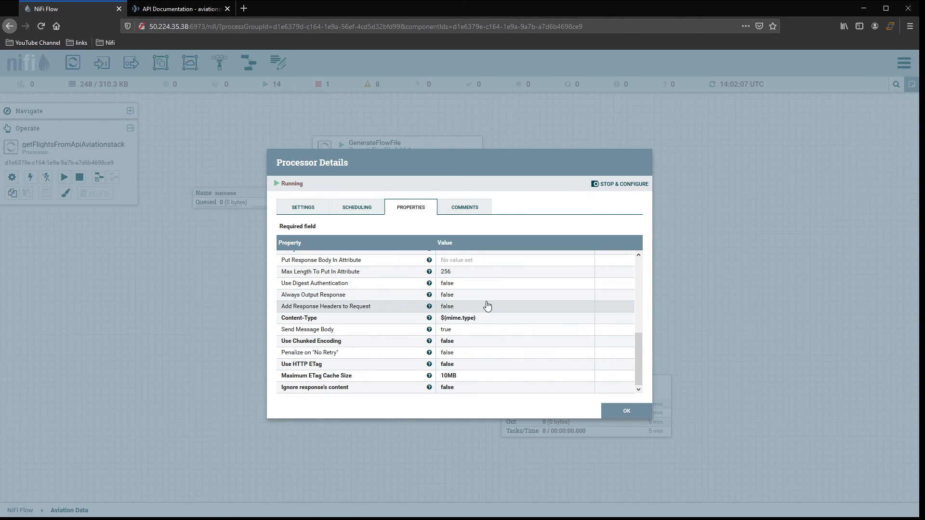
scroll(484, 315, up, 8)
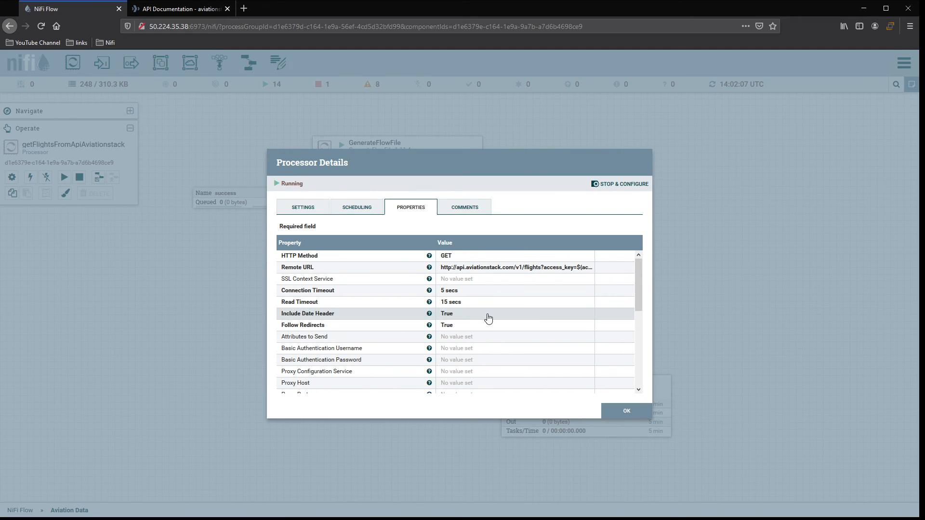
scroll(488, 318, down, 3)
click(617, 415)
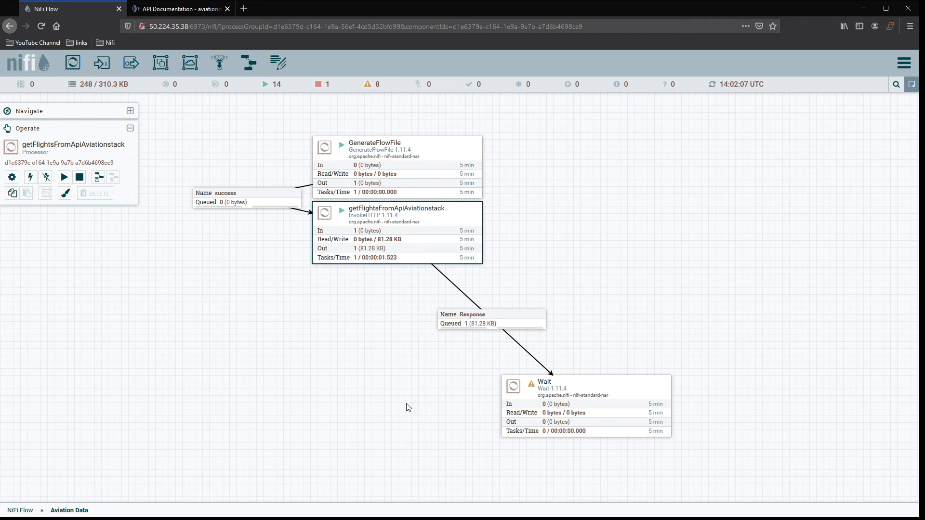